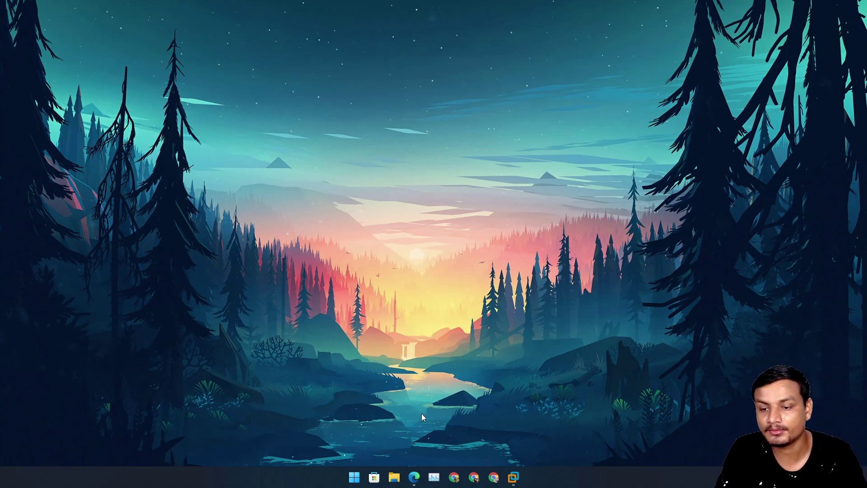
Step: Open the FydeOS website's download page in Edge and look through the PC, VMware and FydeOS for You editions
click(414, 476)
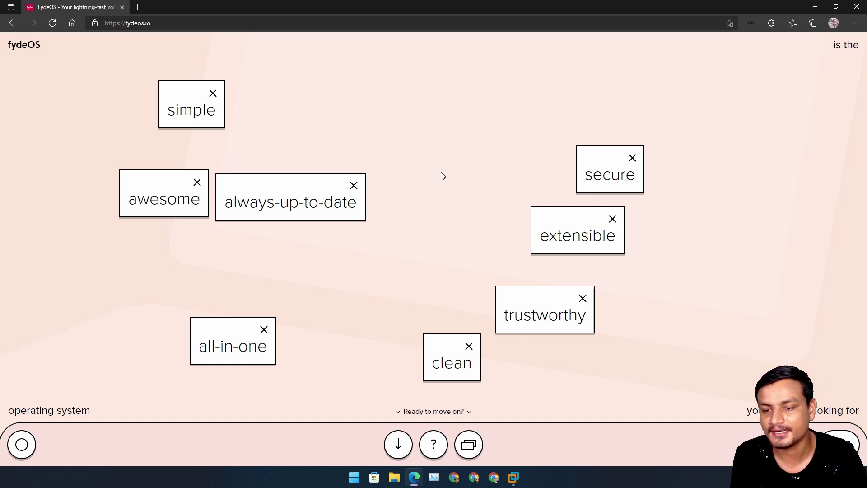
click(398, 448)
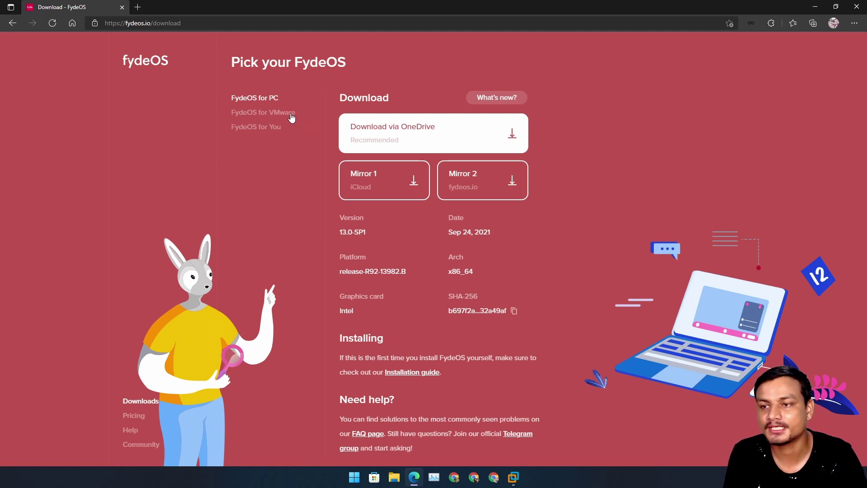
click(262, 100)
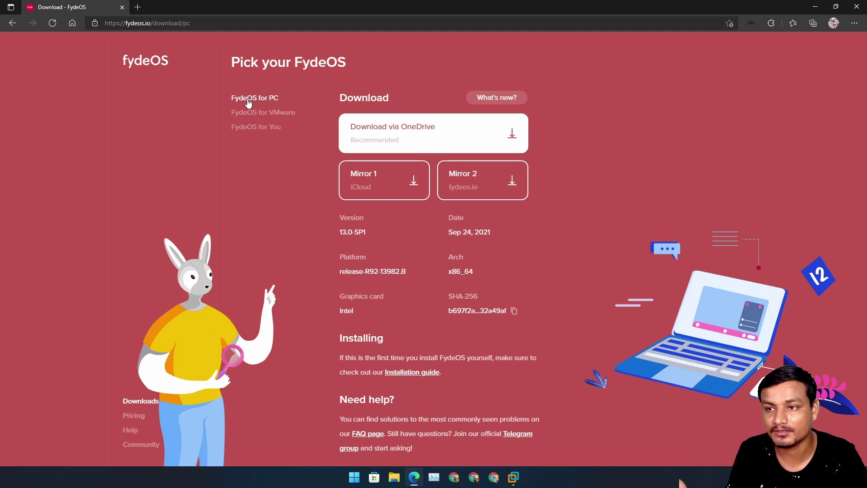
click(267, 114)
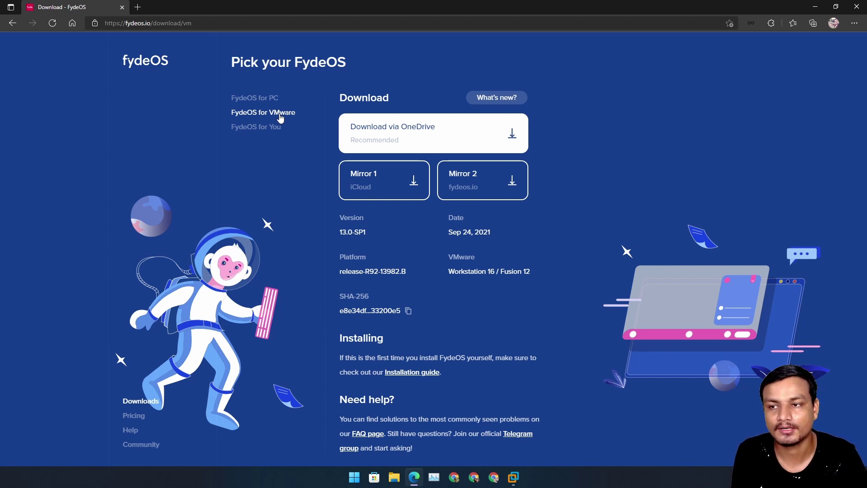
click(253, 130)
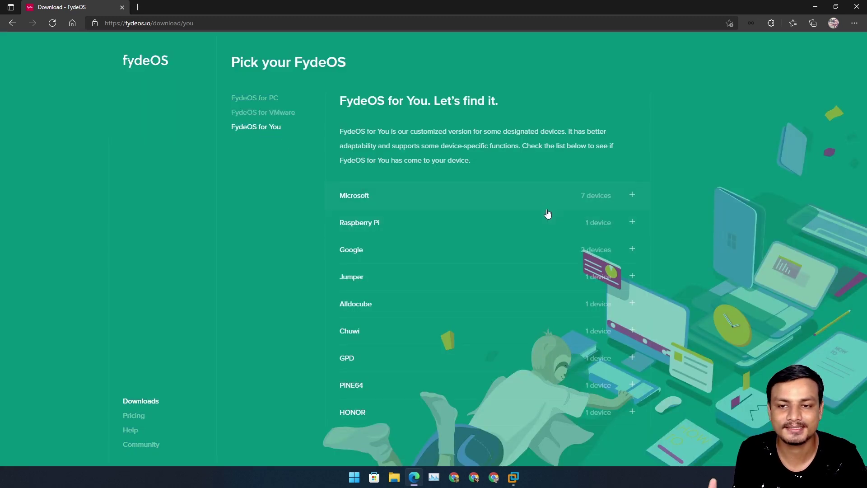
Step: Check the Microsoft and Raspberry Pi device lists under FydeOS for You and collapse them again
click(623, 197)
click(624, 197)
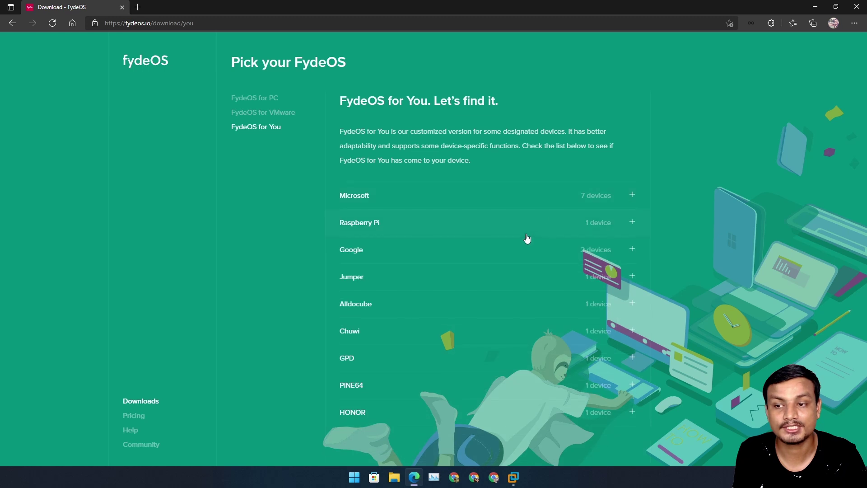
click(623, 223)
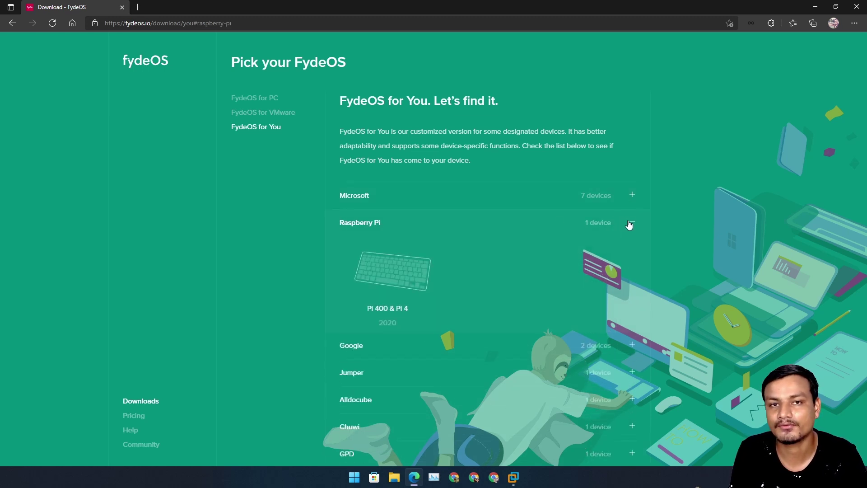
click(630, 223)
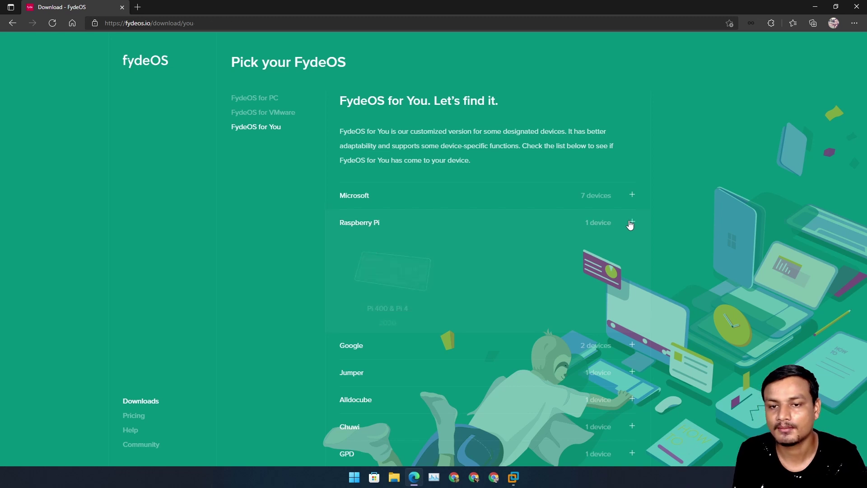
Step: Revisit the PC and VMware editions and read the What's new notes for FydeOS for VMware
click(273, 98)
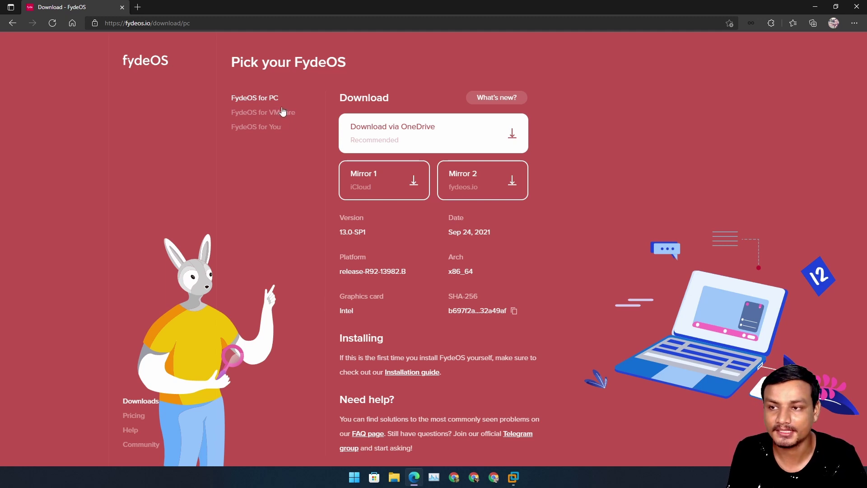
click(265, 115)
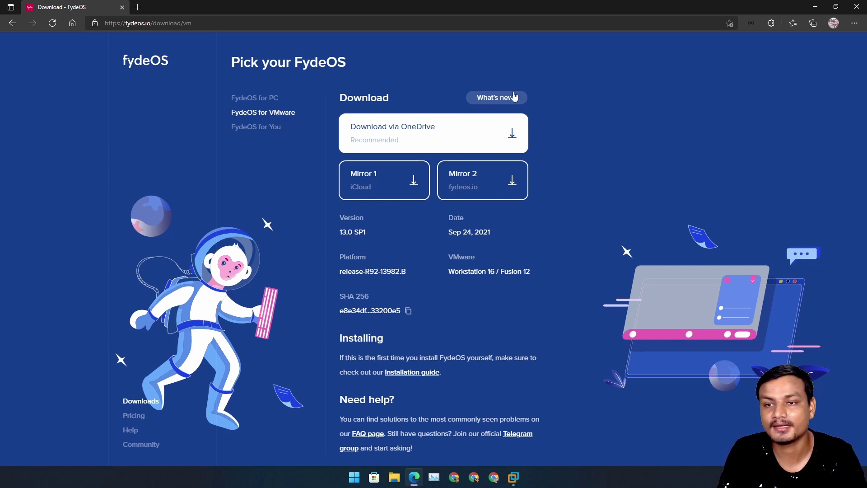
click(498, 97)
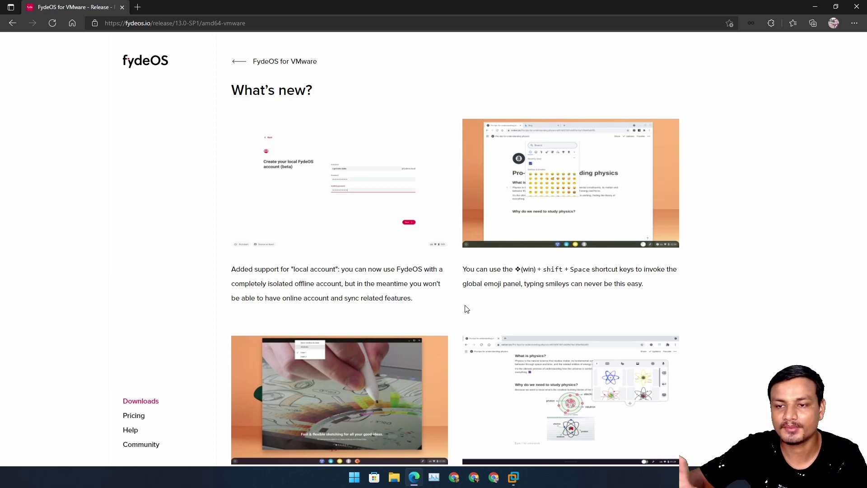
scroll(461, 307, down, 4)
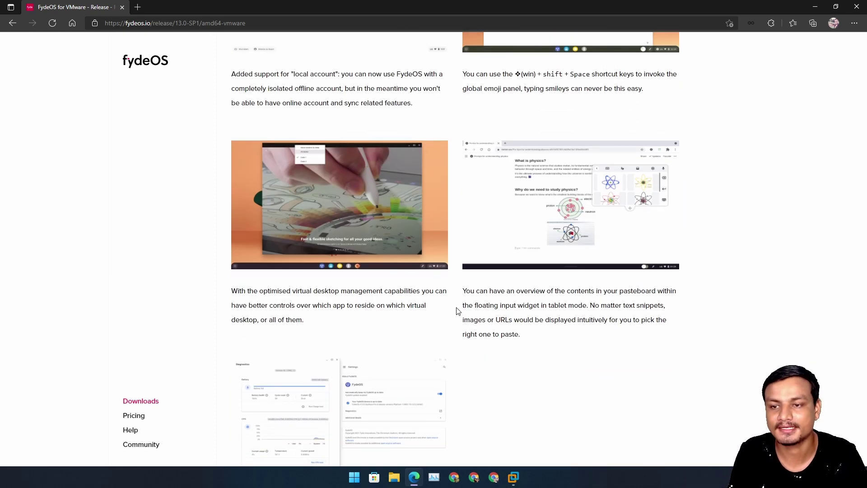
scroll(461, 312, up, 4)
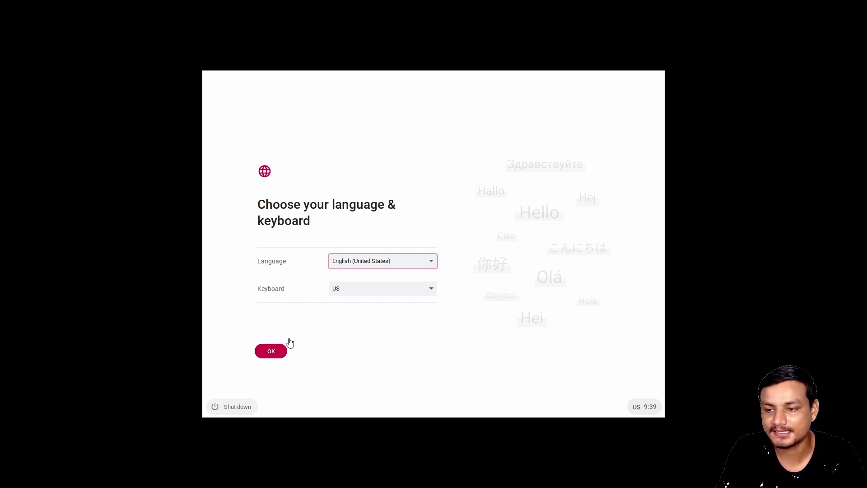
Step: In the FydeOS virtual machine, accept English (United States) with the US keyboard and continue setup over the Ethernet connection
click(272, 353)
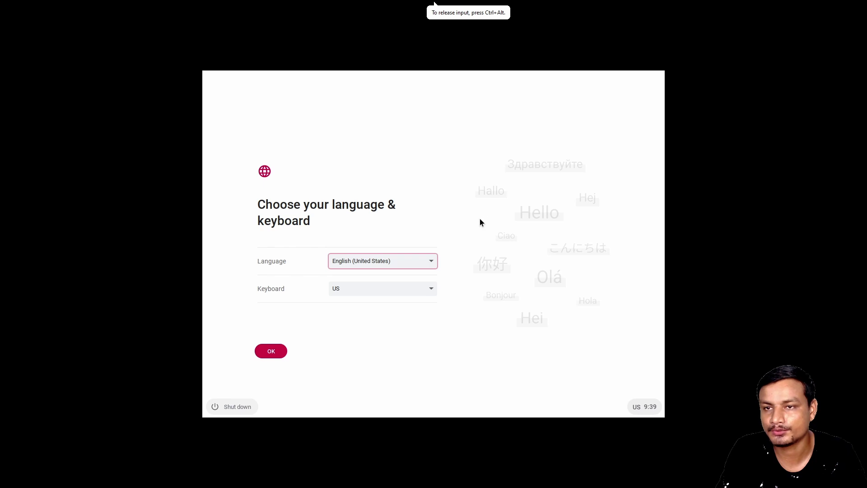
click(270, 351)
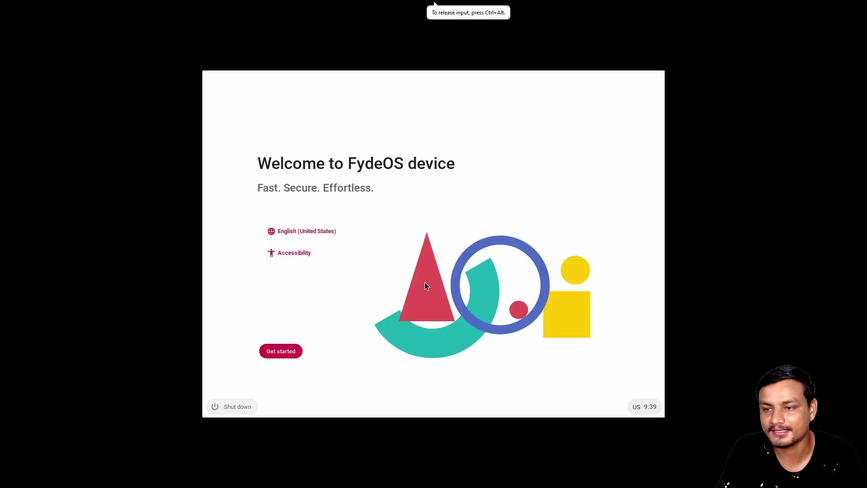
click(270, 350)
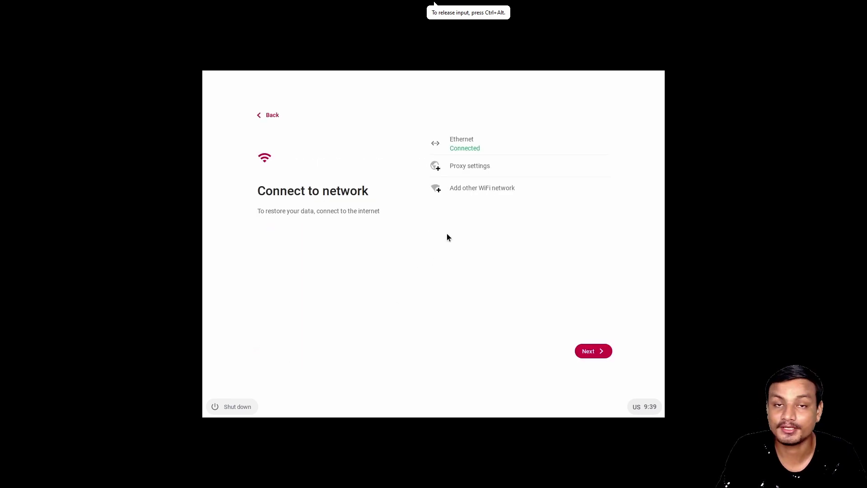
click(591, 352)
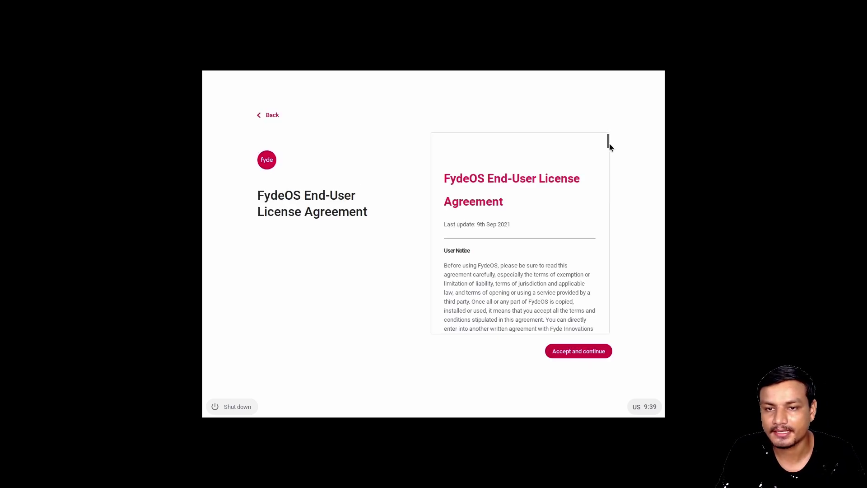
Step: Skim to the end of the FydeOS End-User License Agreement and the privacy statement and accept both
drag(608, 141, 609, 371)
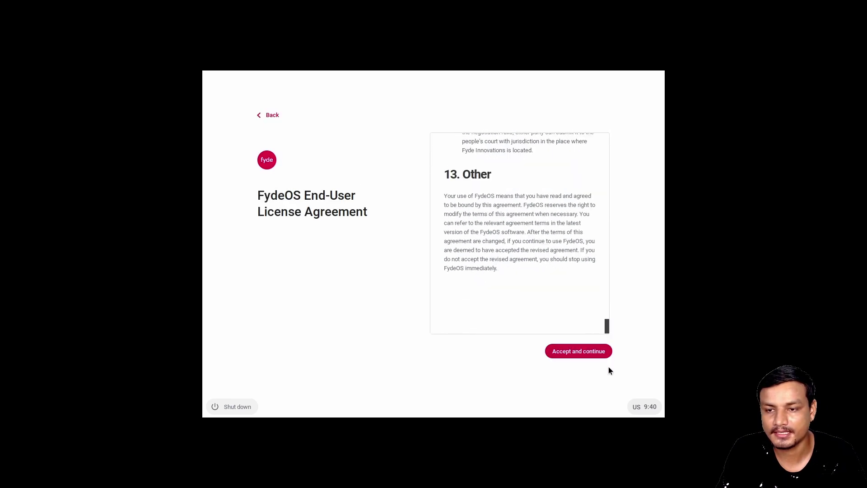
click(579, 355)
drag(608, 142, 609, 325)
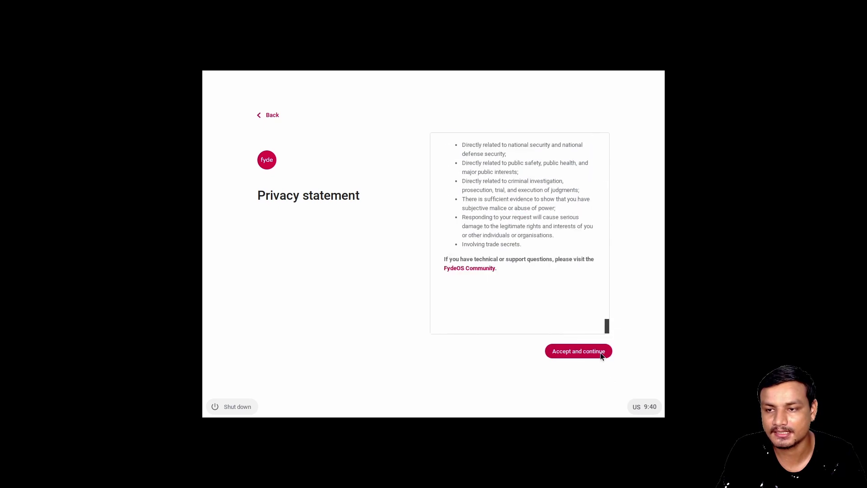
click(567, 353)
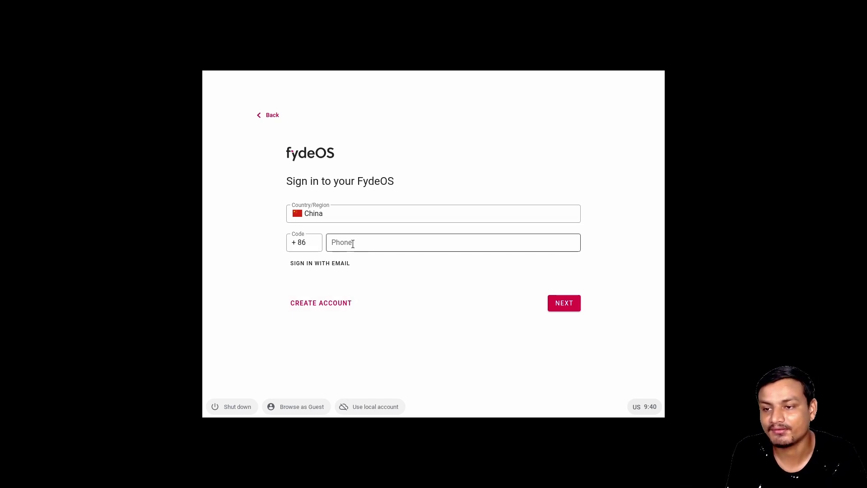
Step: Choose a local account instead of online sign-in and create it with a username and a confirmed account password
click(363, 406)
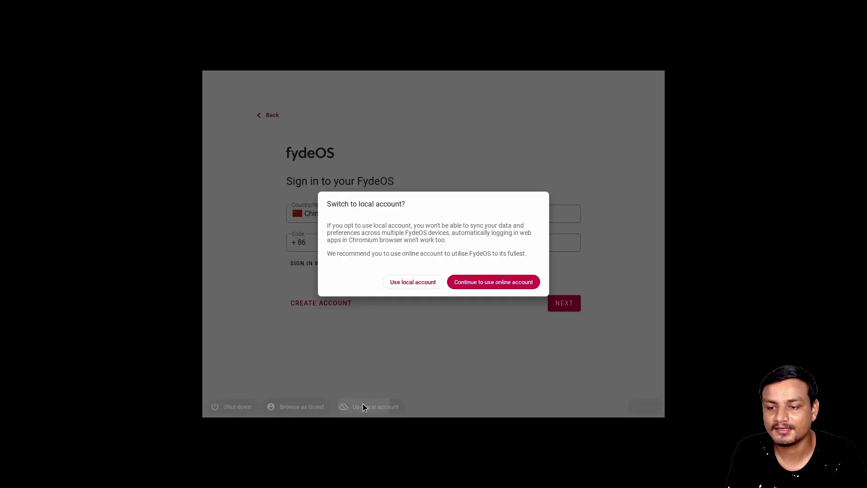
click(408, 285)
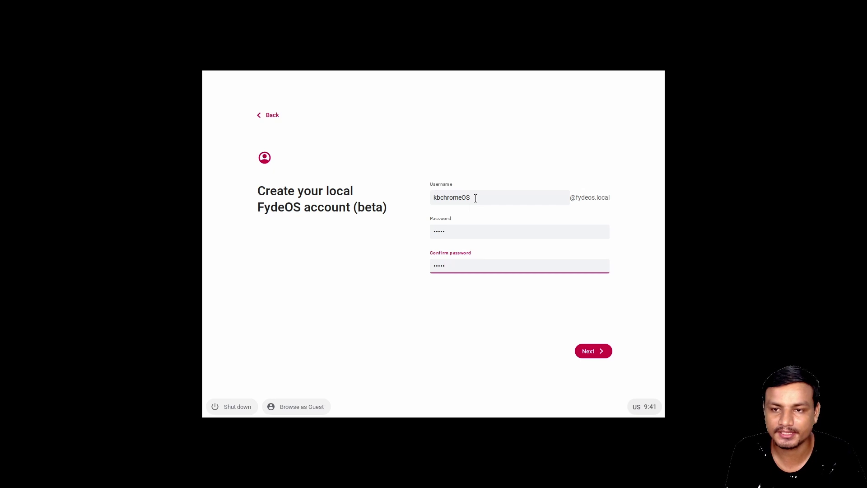
click(594, 352)
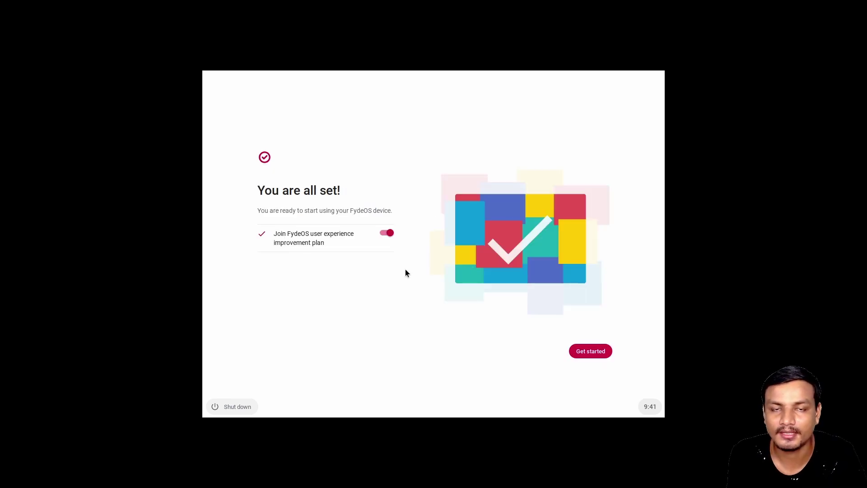
Step: Opt out of the FydeOS user experience improvement plan and finish the device setup
click(387, 233)
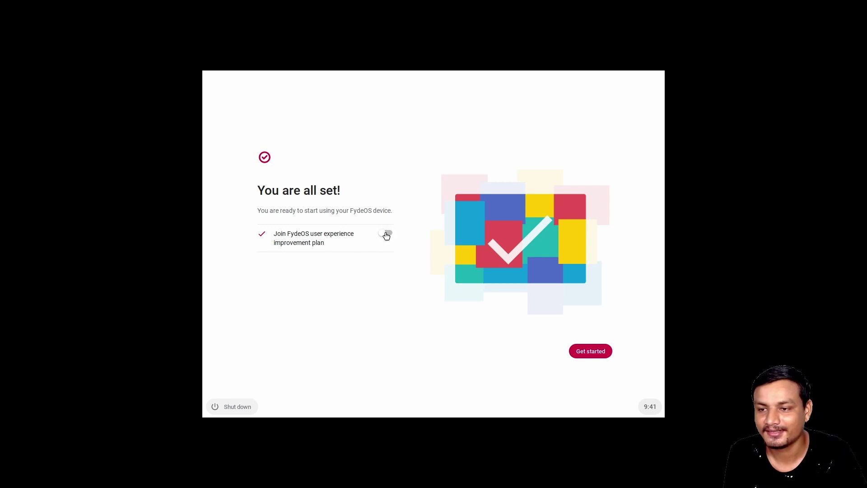
click(591, 352)
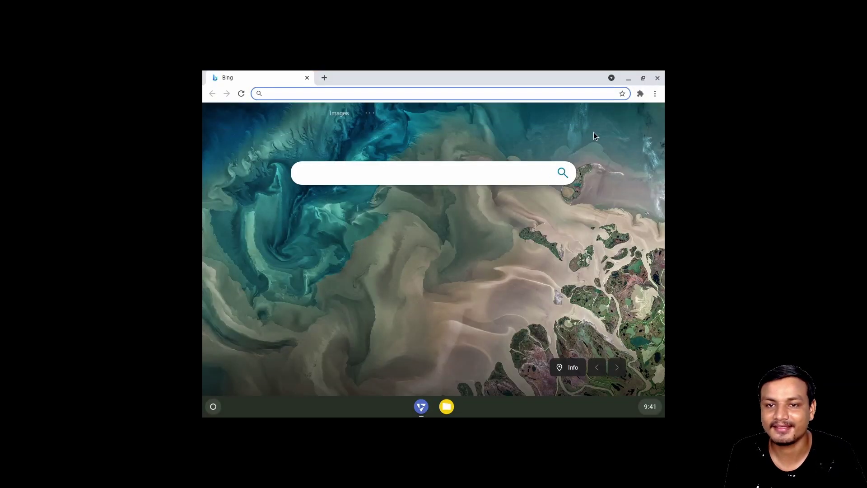
Step: Look at the Chromium browser's main menu and close the browser window
click(654, 93)
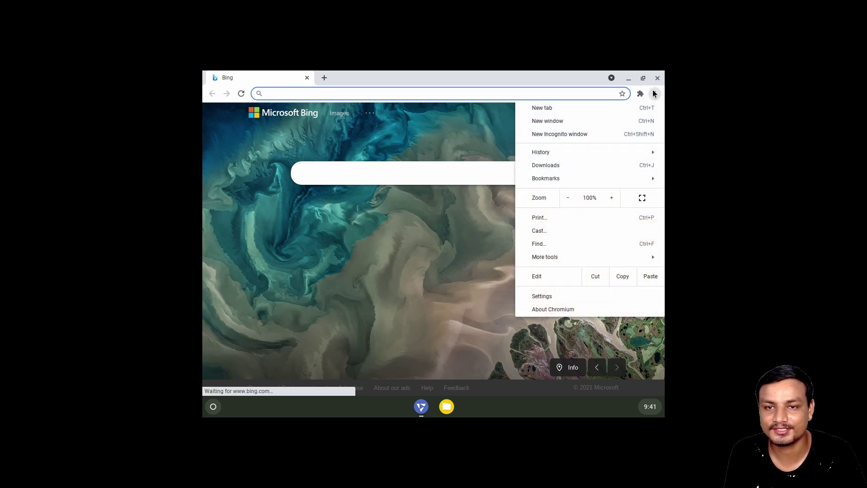
click(659, 77)
click(658, 77)
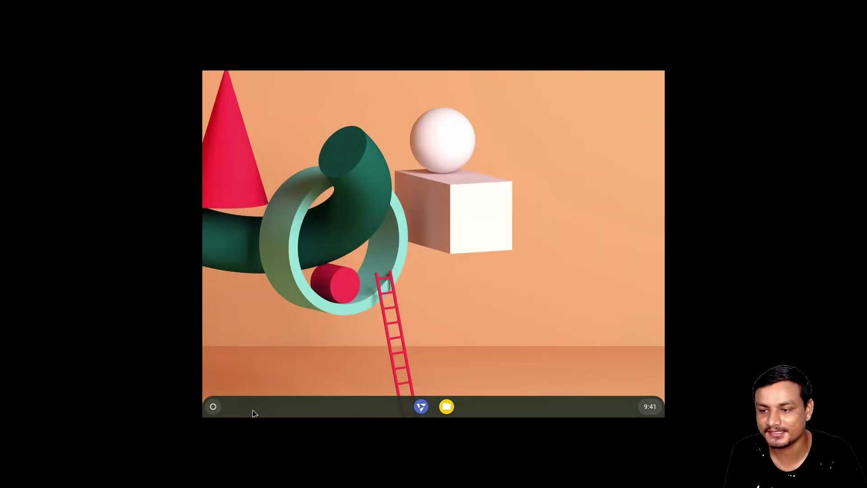
Step: Set the display resolution to 1920 x 1080 in the system settings and close the settings window
click(213, 406)
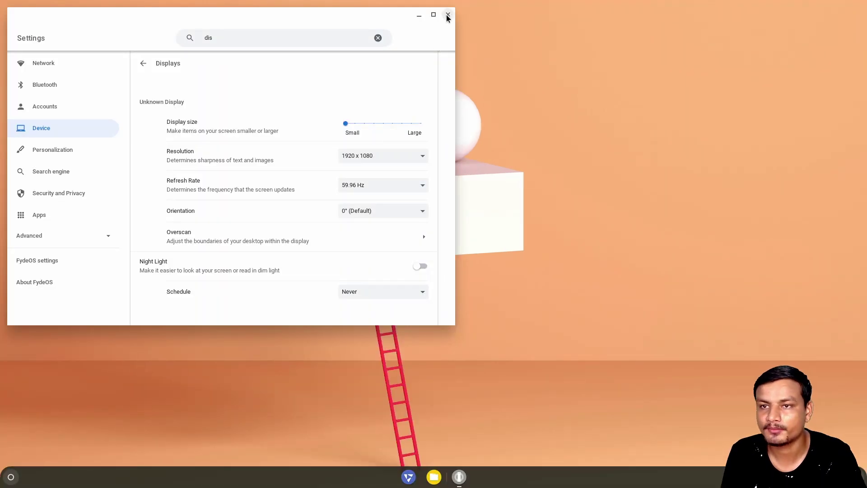
click(448, 15)
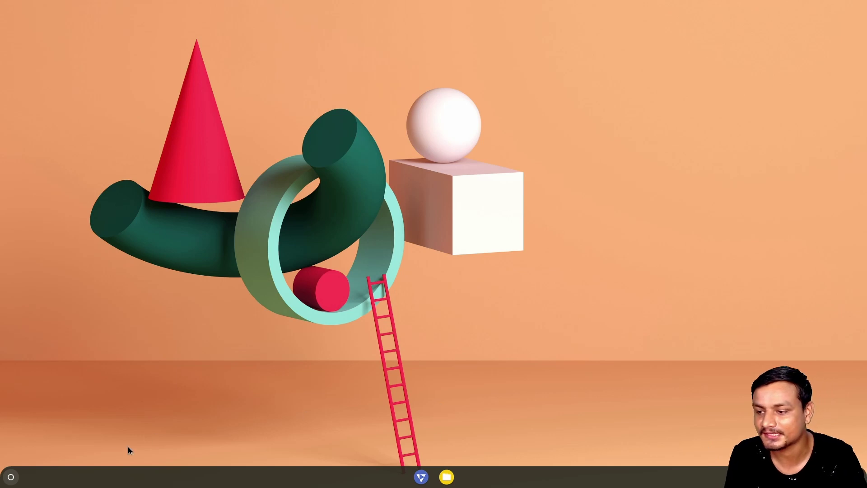
Step: View the full list of preinstalled apps in the launcher and return to the desktop
click(11, 476)
click(433, 378)
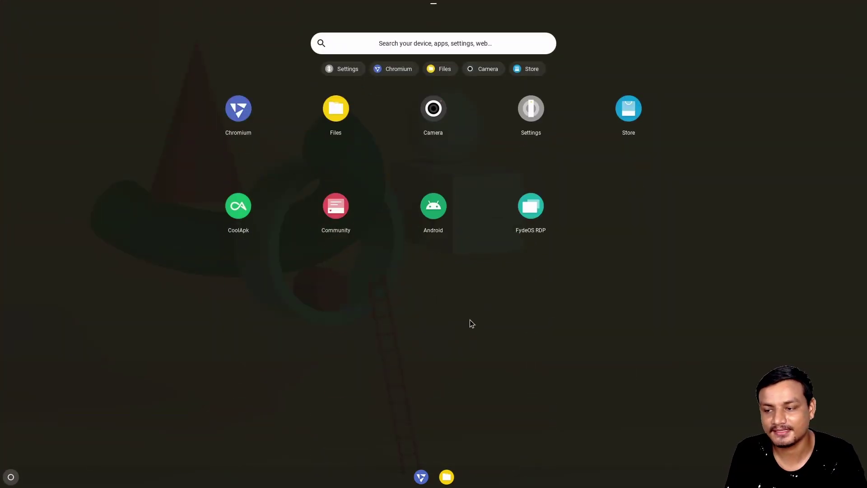
click(410, 365)
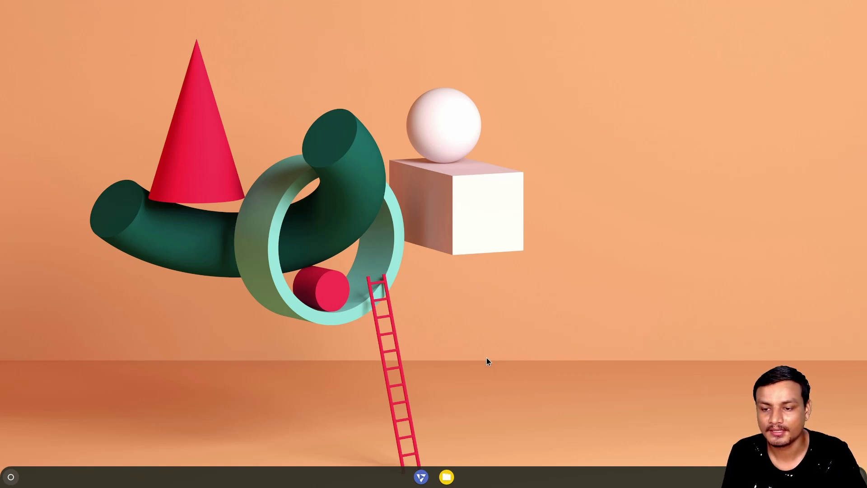
Step: Activate the FydeOS Android subsystem by accepting its EULA, launch it, and close the Android settings window
click(11, 477)
click(431, 380)
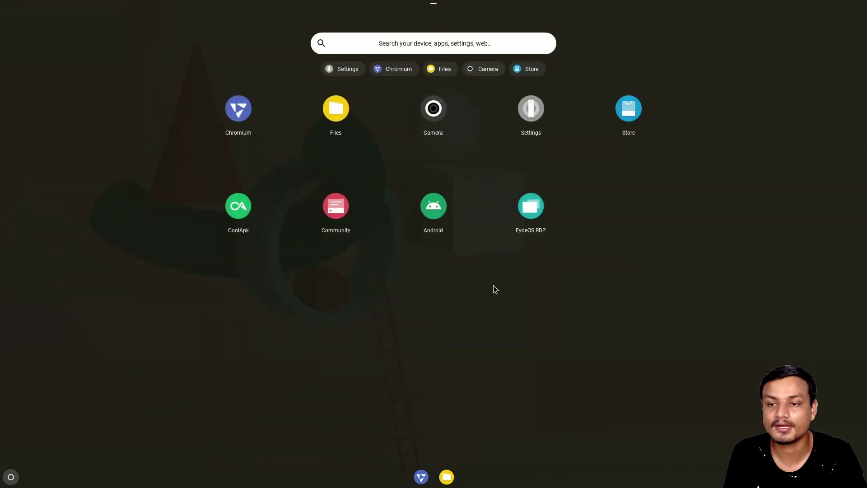
click(434, 210)
click(310, 302)
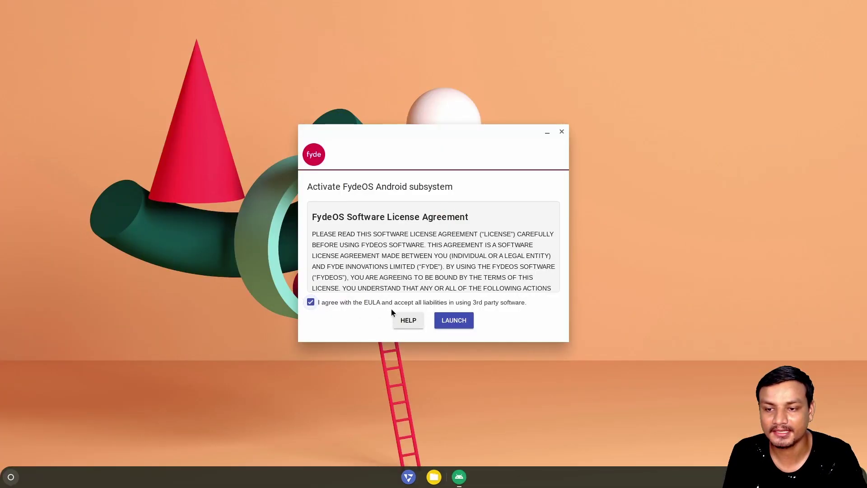
click(454, 320)
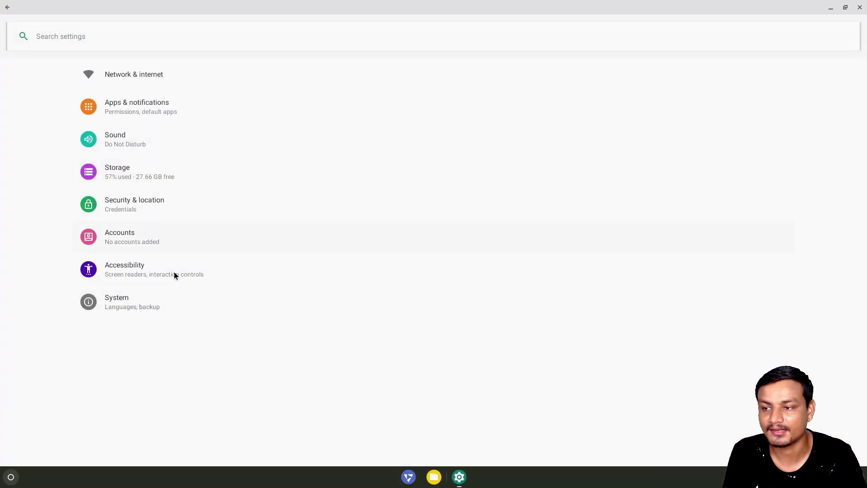
click(860, 7)
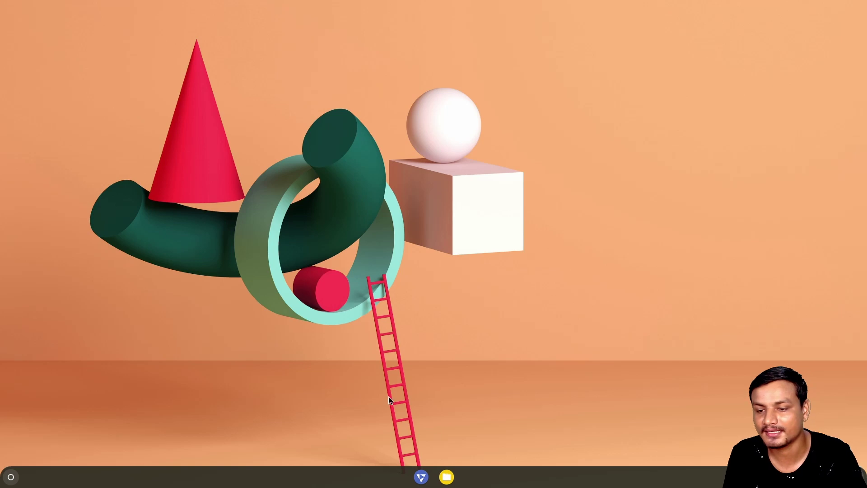
Step: Open the FydeOS Web Store from the full app list and show its Made by FydeOS category
click(420, 478)
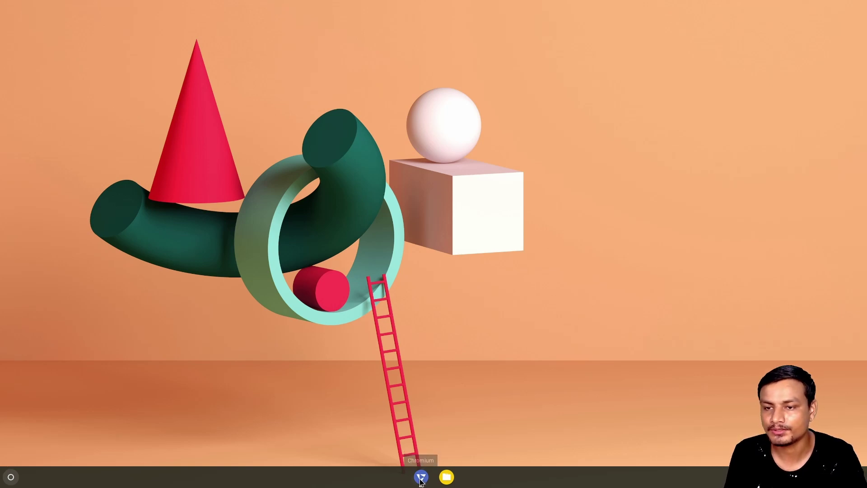
click(859, 8)
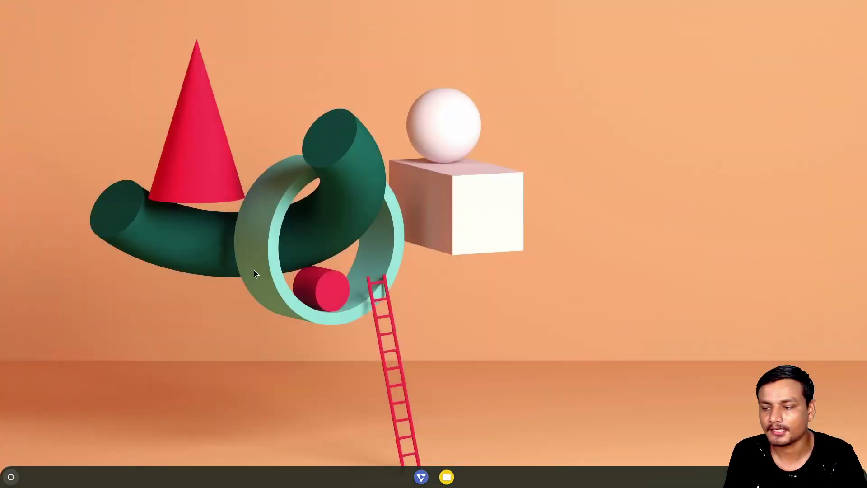
key(super)
scroll(295, 428, up, 2)
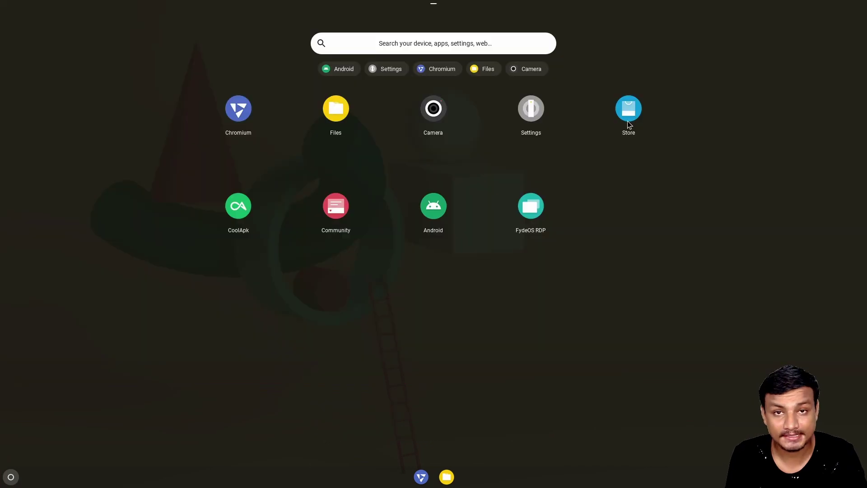
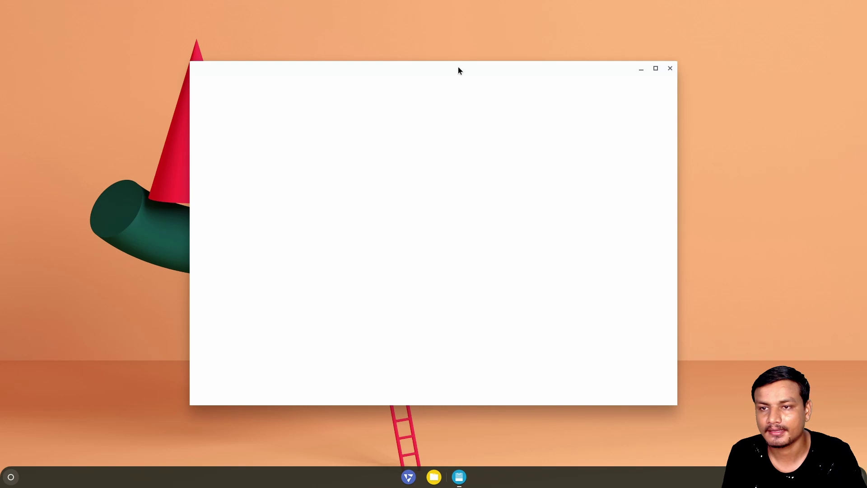
drag(458, 66, 414, 59)
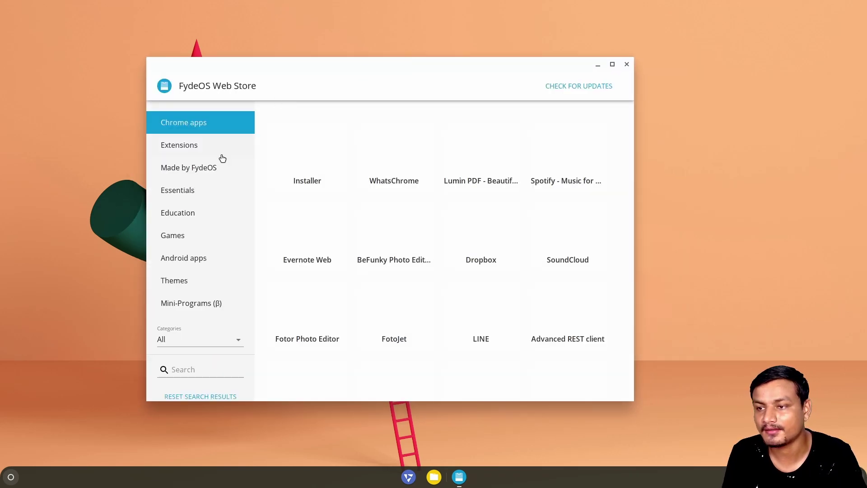
click(181, 169)
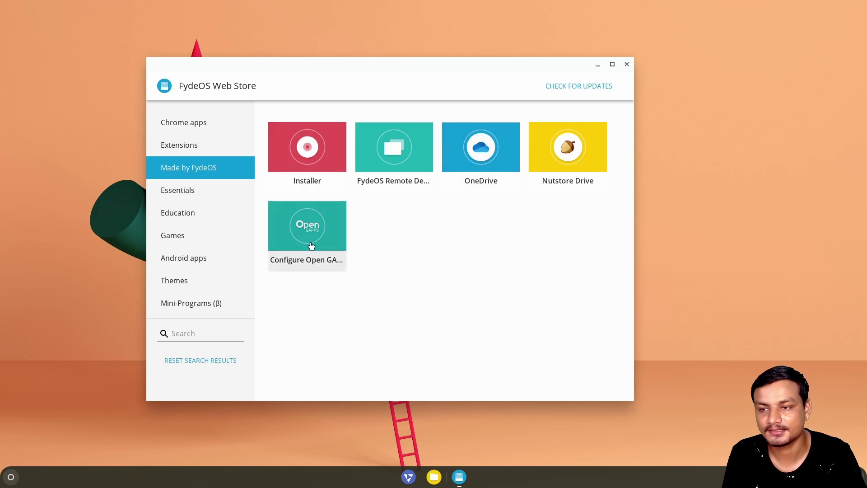
Step: Add the Configure Open GApps app to FydeOS from the store and close the Chromium browser window
click(314, 261)
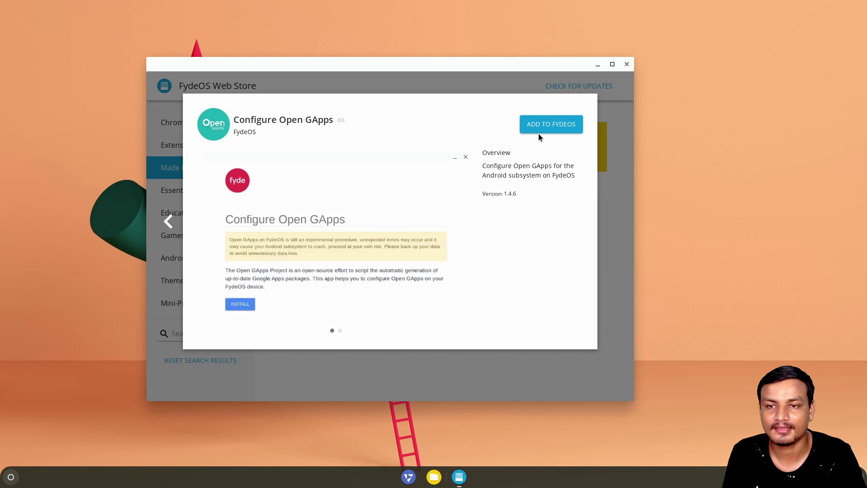
click(551, 124)
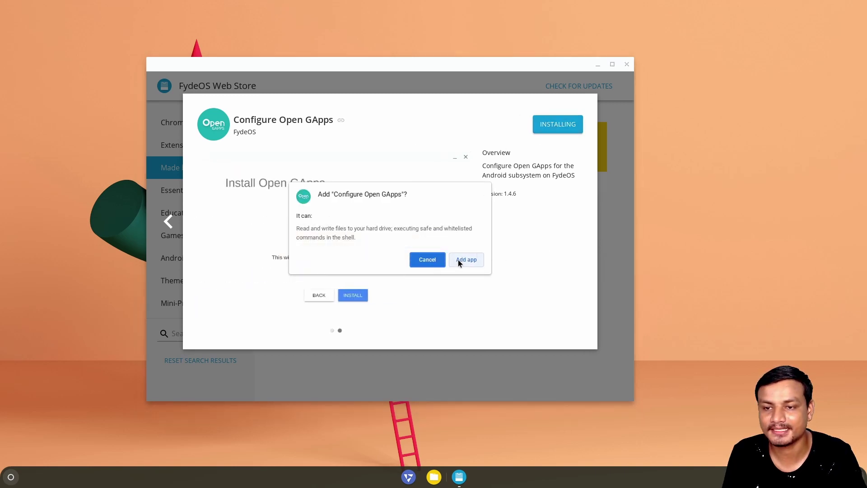
click(465, 260)
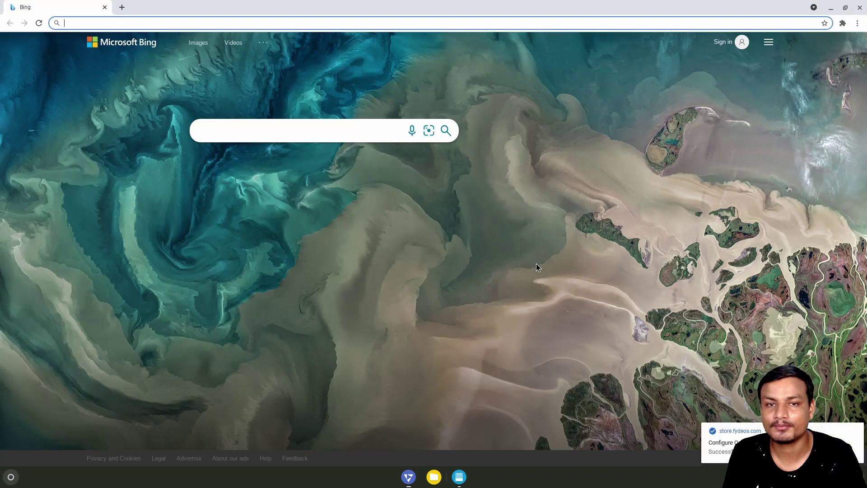
click(860, 7)
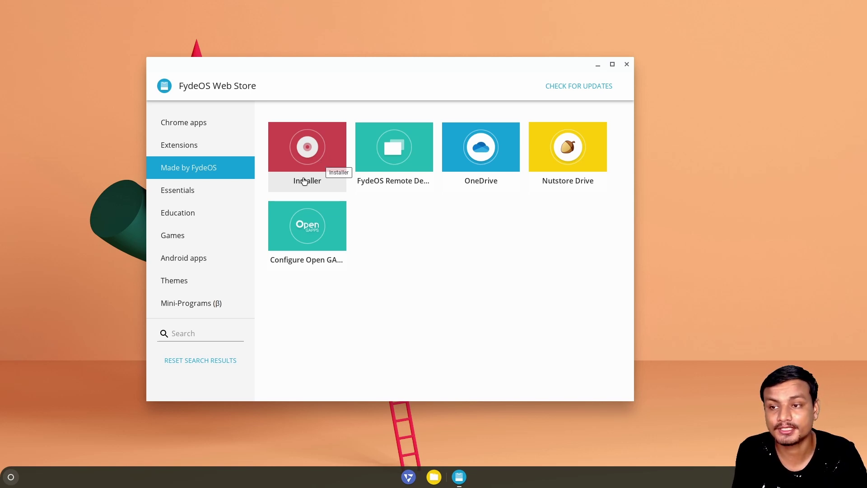
Step: Look at the Installer app's details in the store and close the store window
click(312, 182)
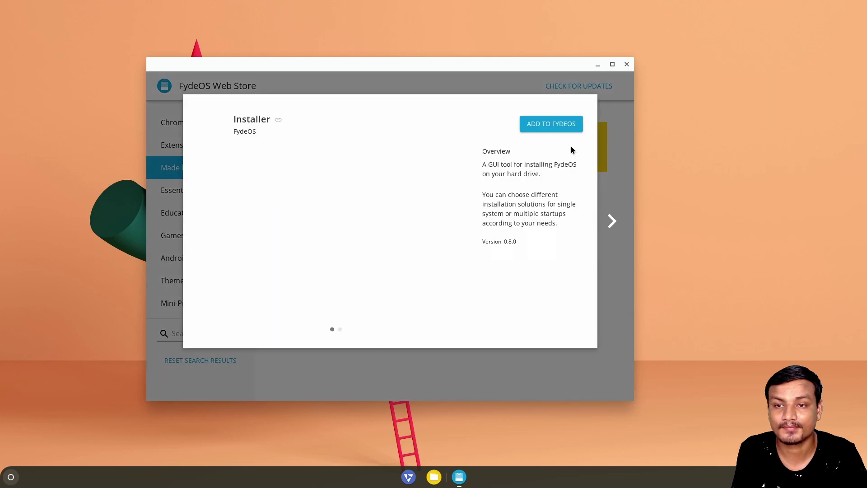
click(548, 129)
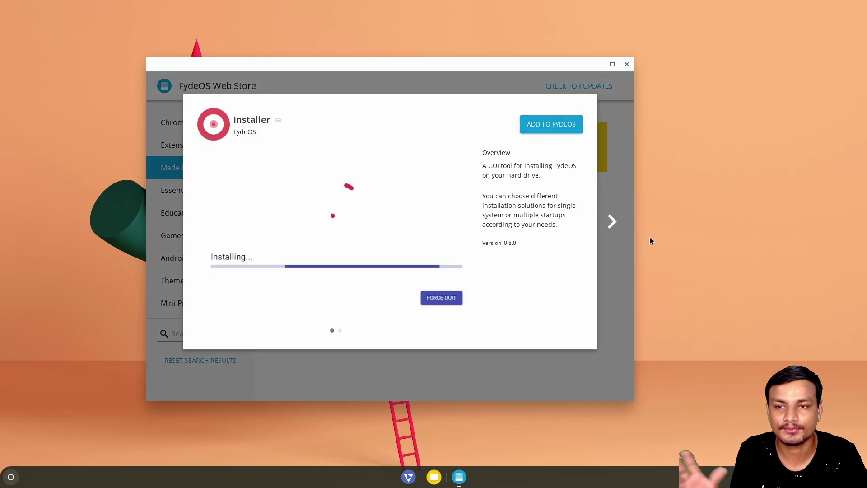
click(614, 174)
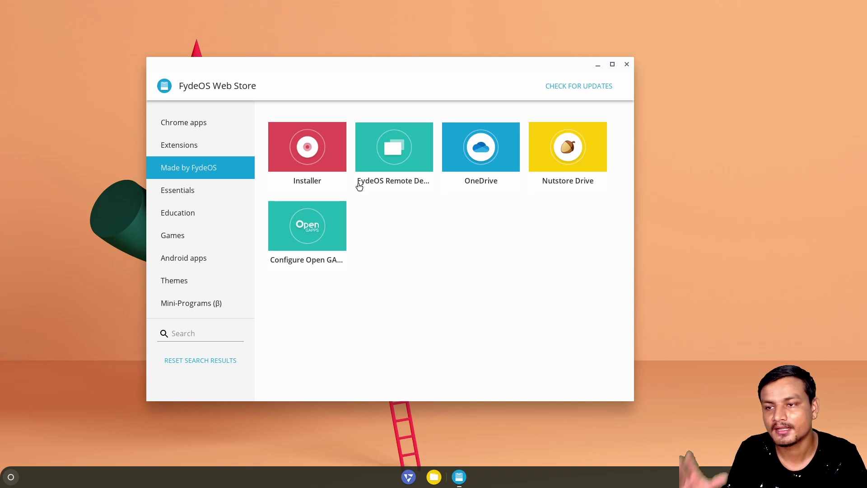
click(304, 144)
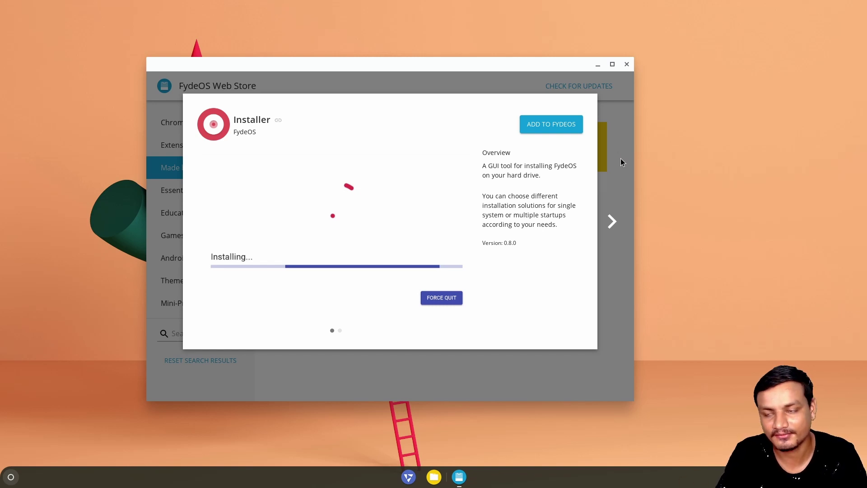
click(612, 137)
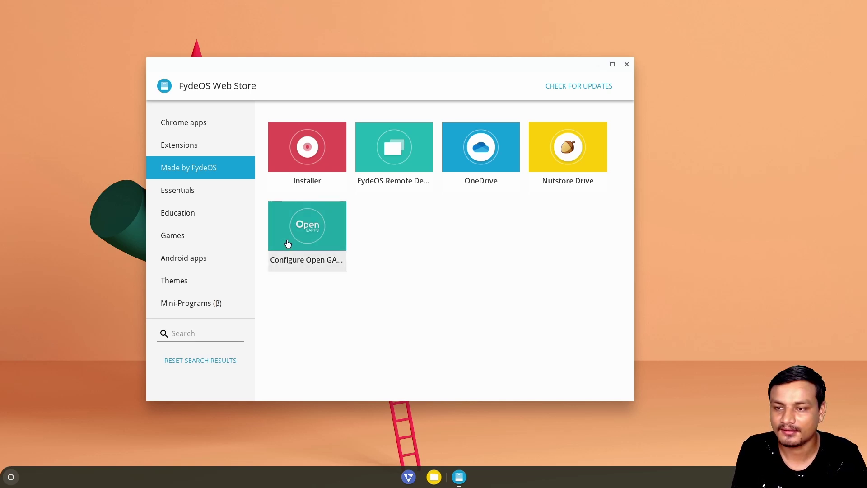
click(626, 65)
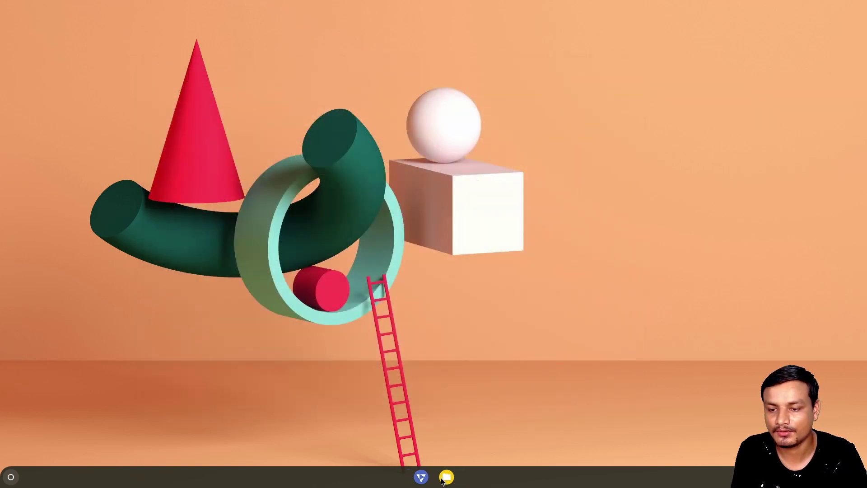
Step: Launch Configure Open GApps from the full app list and accept its EULA
key(super)
drag(348, 465, 466, 284)
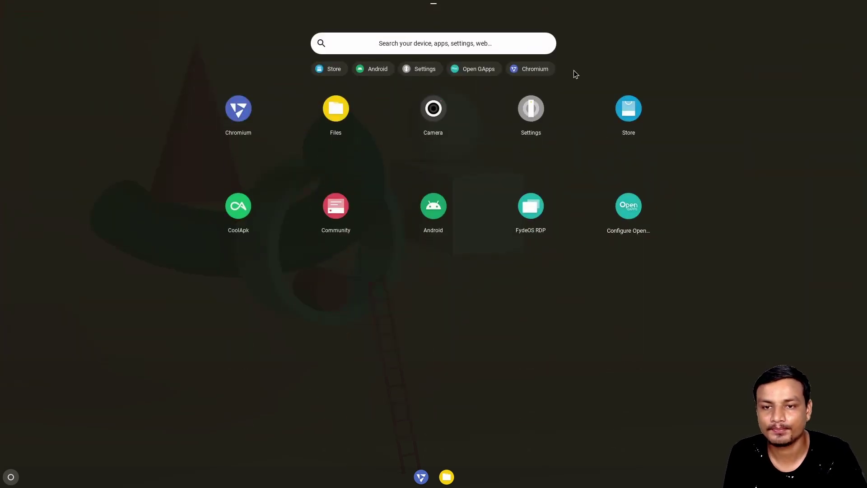
click(631, 207)
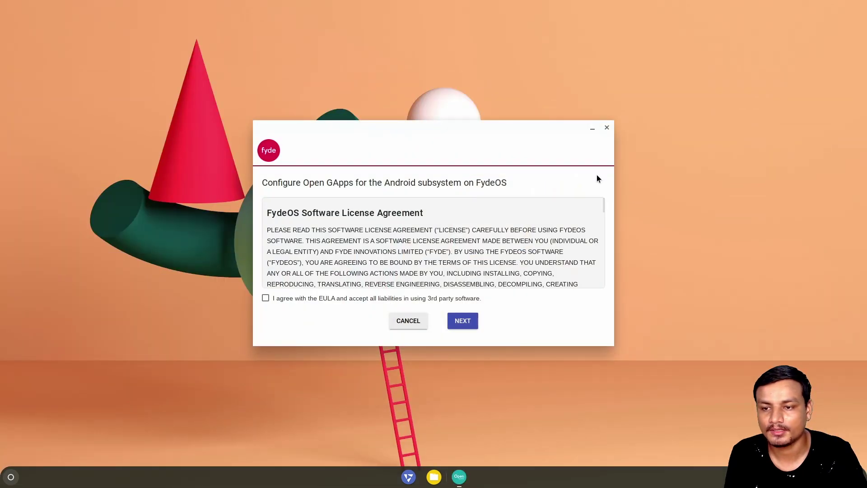
click(280, 299)
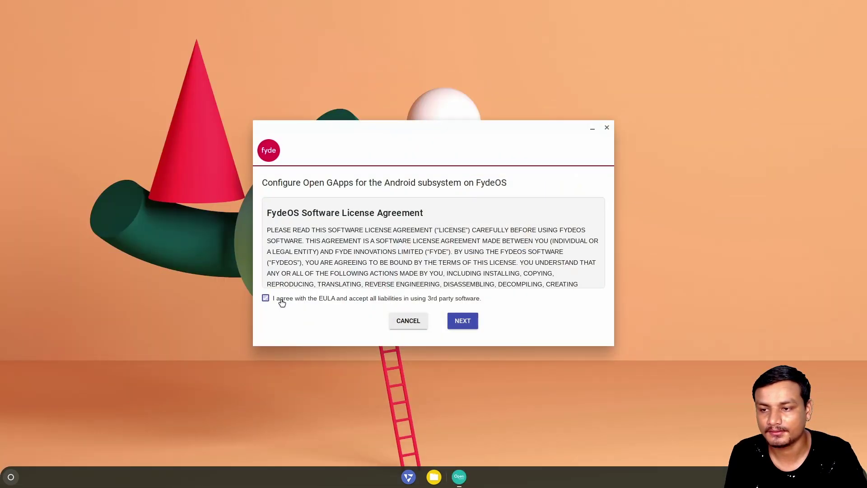
click(465, 321)
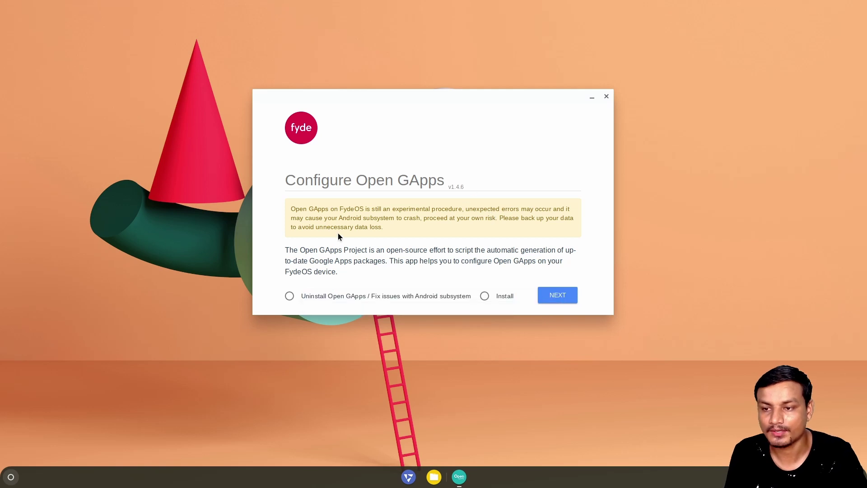
Step: Install Open GApps for the Android subsystem, keeping the Default setting in the installation options
click(485, 297)
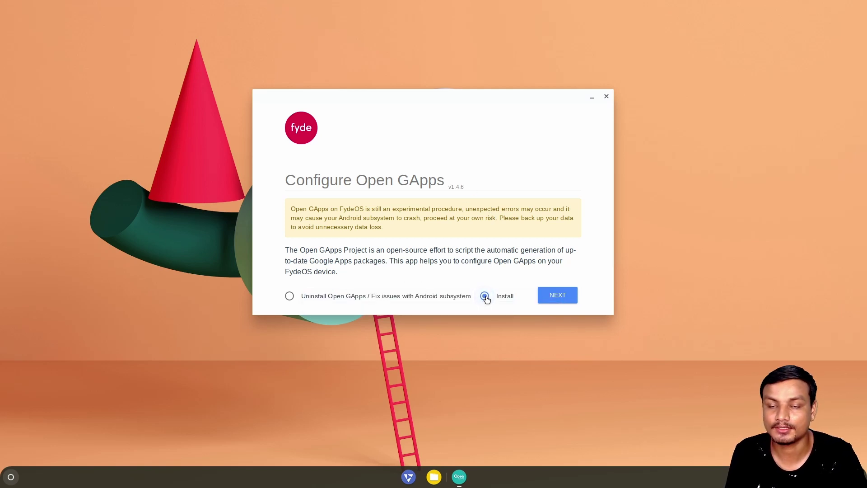
click(290, 297)
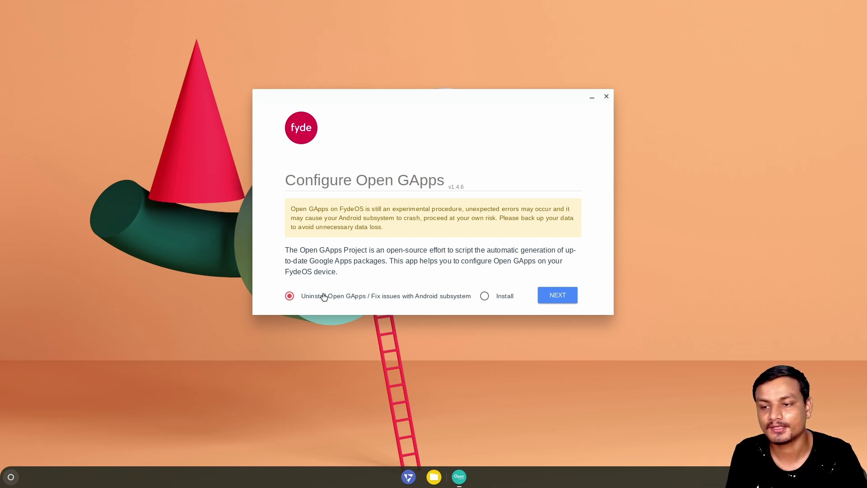
click(485, 297)
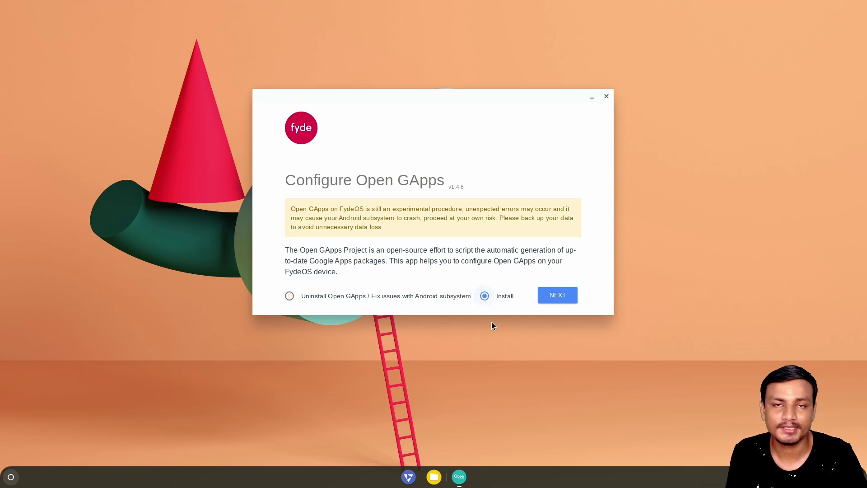
click(542, 298)
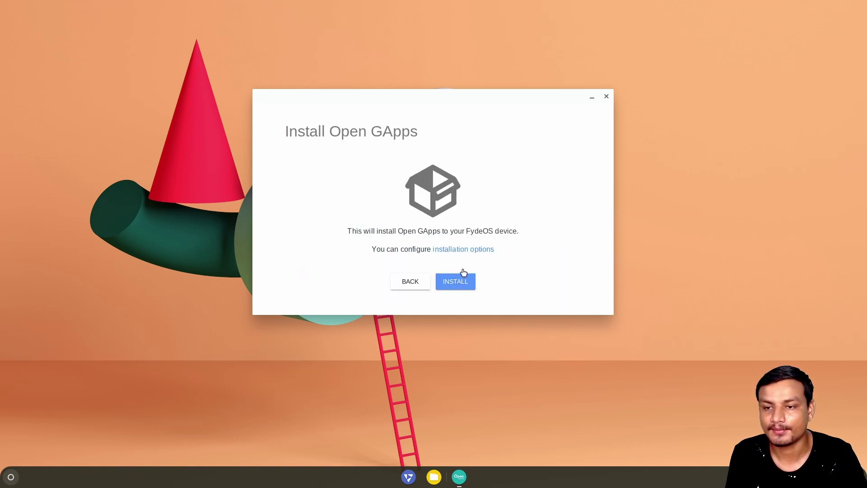
click(471, 252)
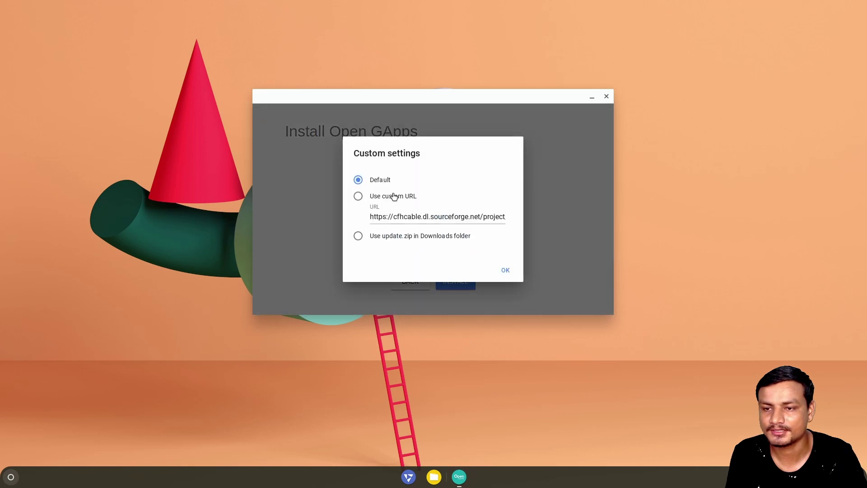
click(504, 269)
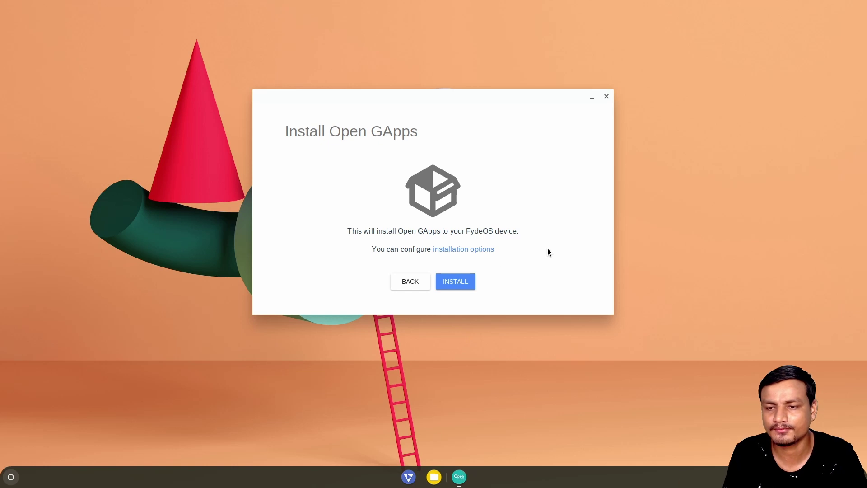
click(451, 283)
click(512, 239)
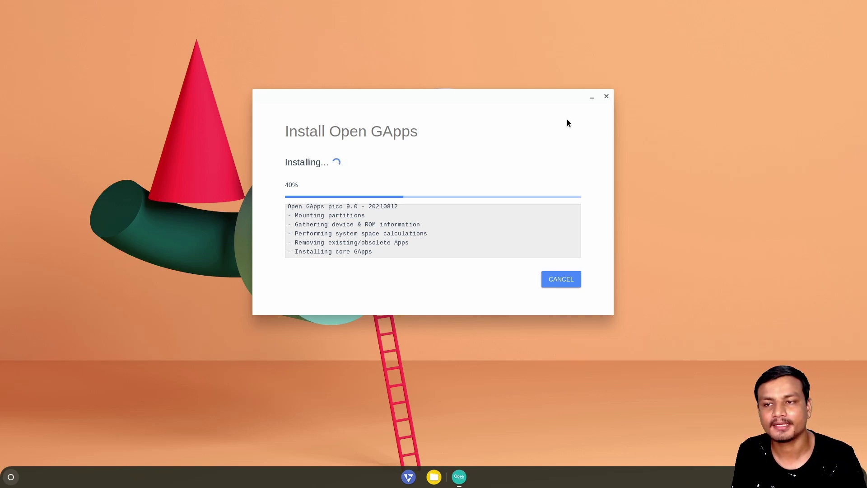
drag(492, 96, 489, 87)
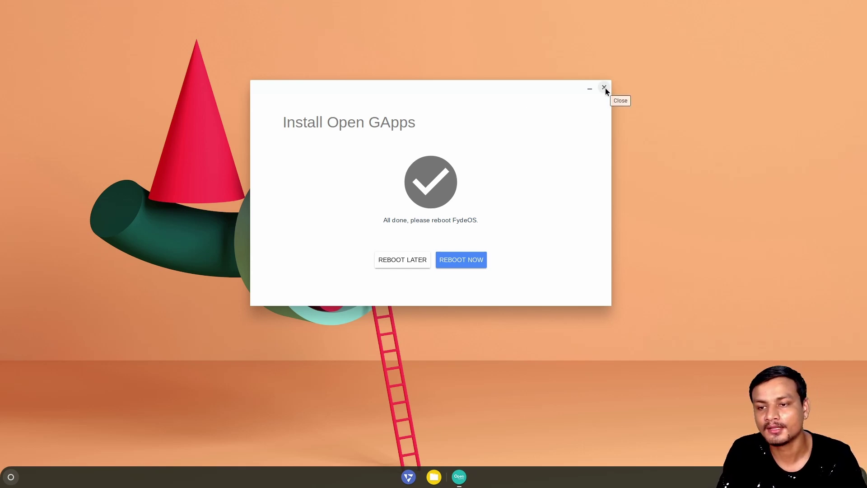
Step: Reboot FydeOS and sign back in to the local account with its password
click(460, 262)
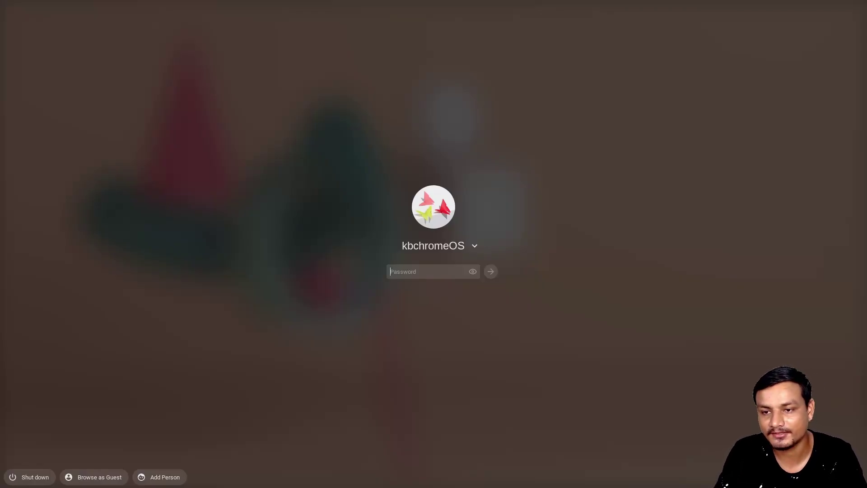
text(••)
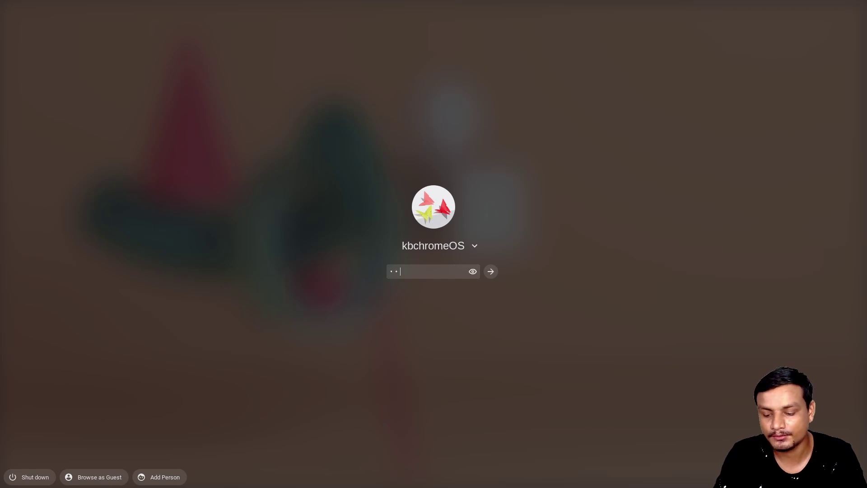
text(•••)
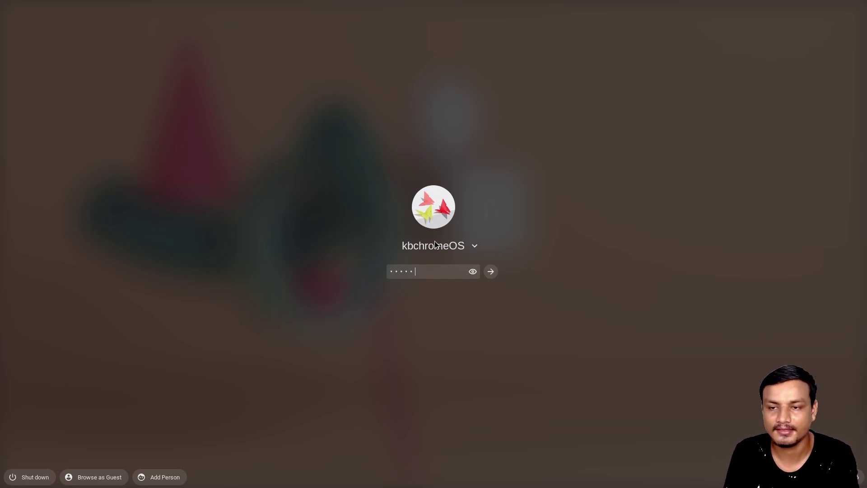
key(Return)
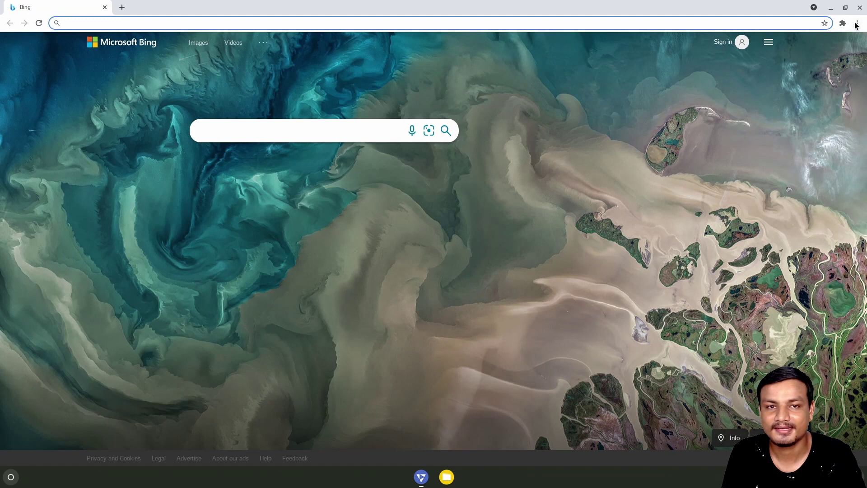
Step: Close the browser window and show the full list of installed apps in the launcher
click(859, 7)
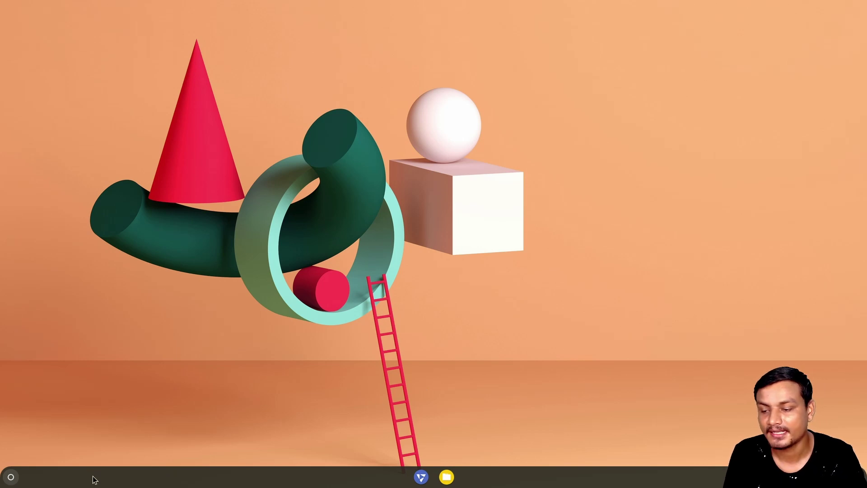
click(11, 477)
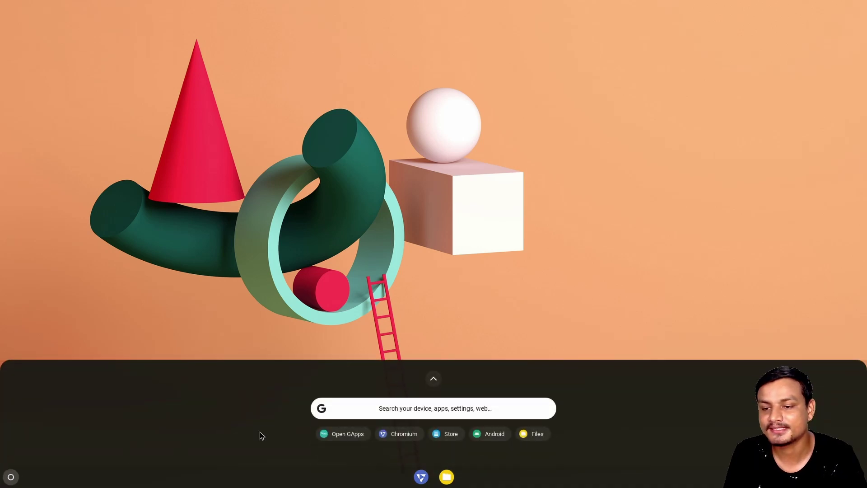
click(433, 378)
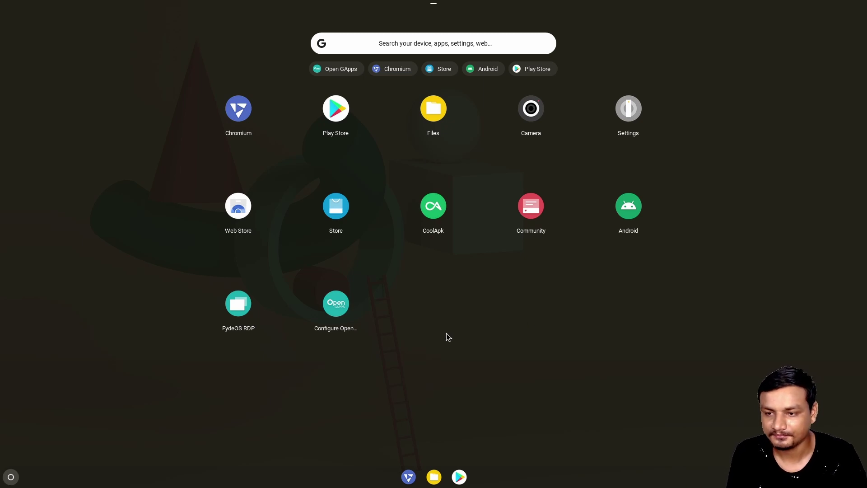
Step: Launch the Play Store, start its Google account sign-in, and close the window
click(339, 114)
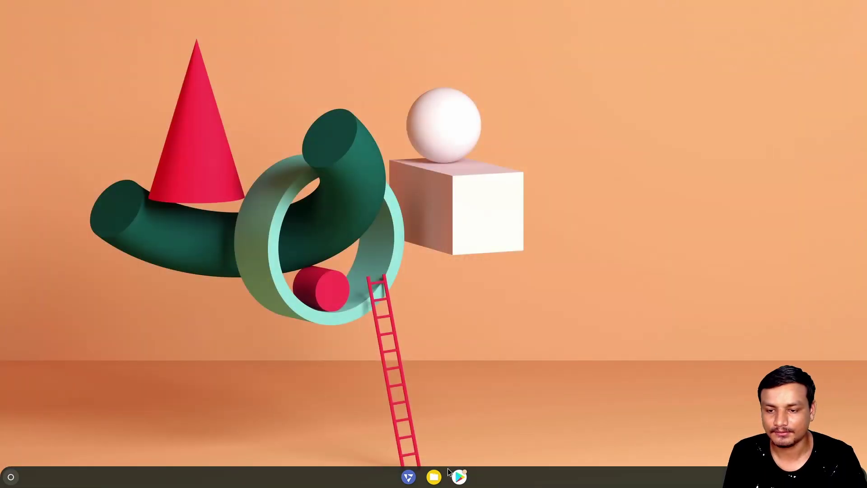
click(459, 476)
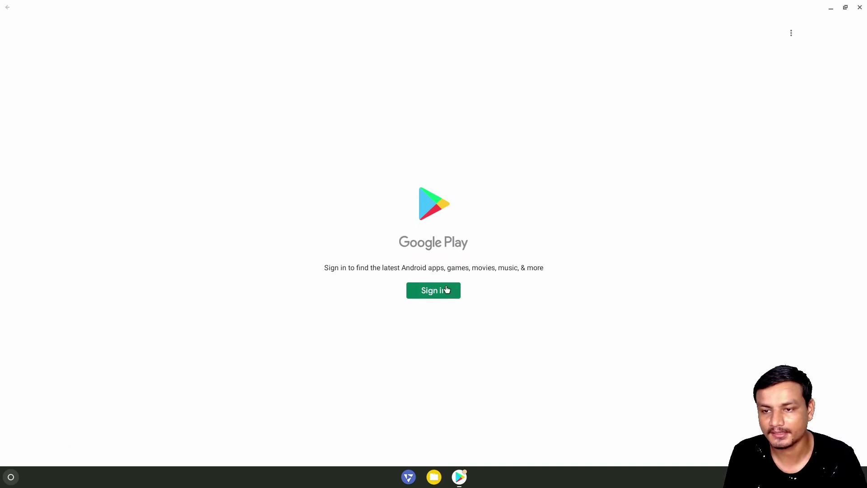
click(432, 294)
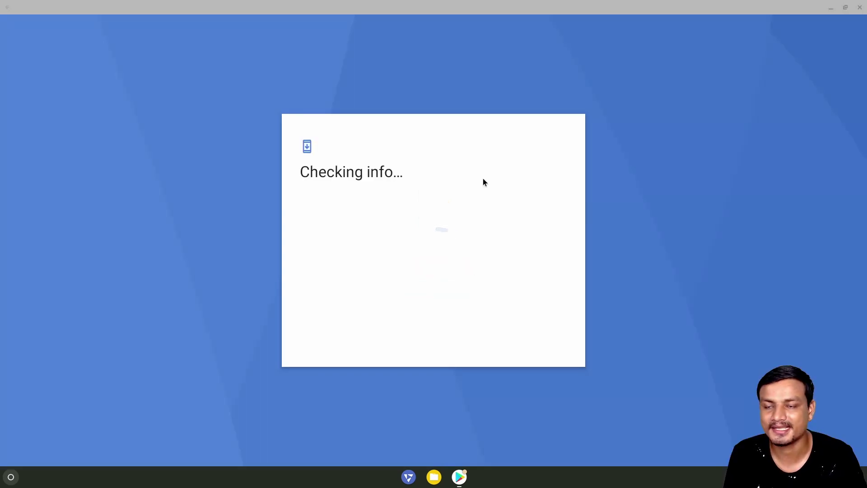
click(860, 8)
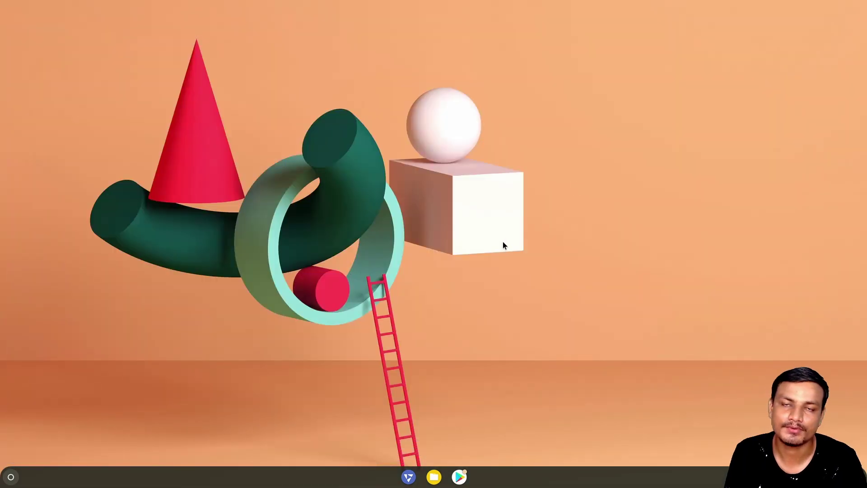
Step: Open and close a Chromium window, and bring up the full list of installed apps in the launcher
click(407, 475)
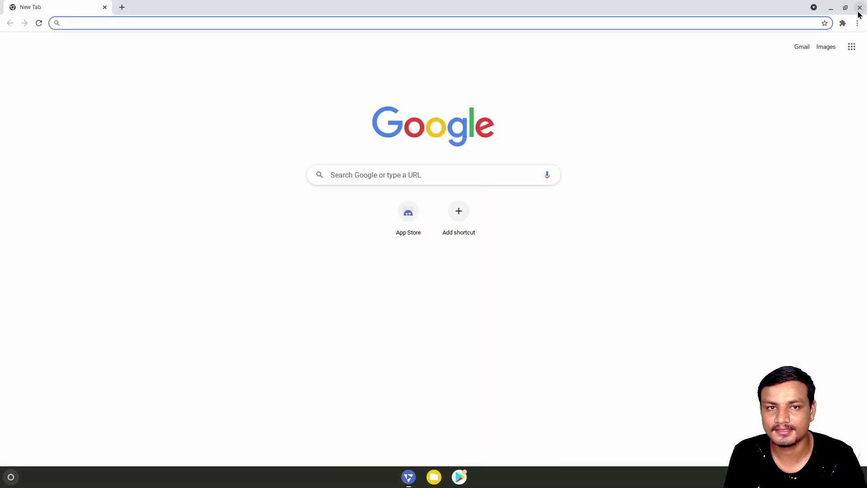
click(860, 8)
click(11, 477)
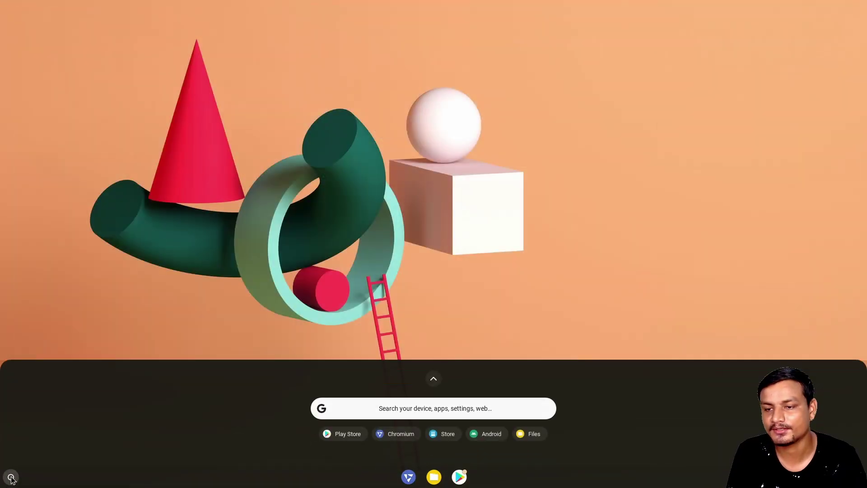
click(428, 378)
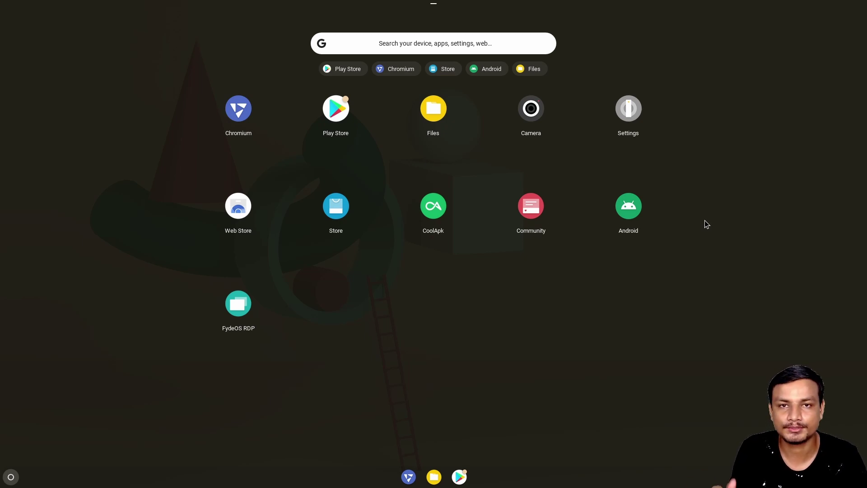
Step: Open Settings, look through the network, Bluetooth, accounts, device and personalization sections, and close the window
click(626, 115)
scroll(369, 230, down, 10)
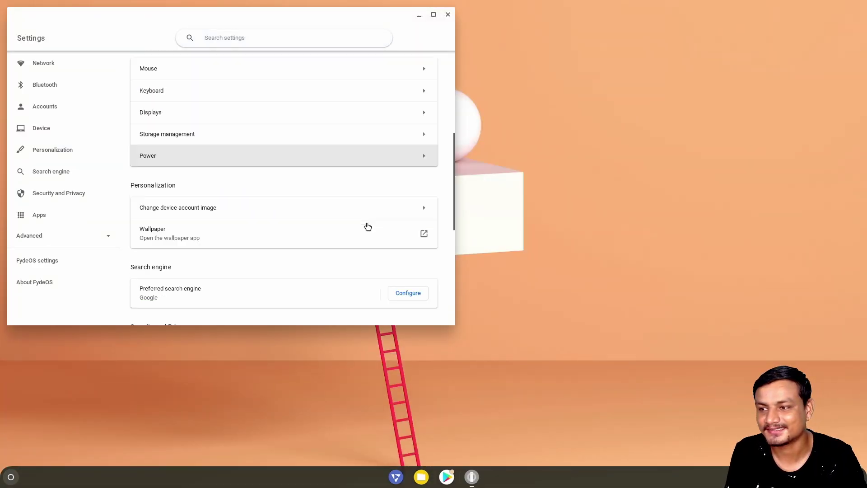
scroll(368, 225, up, 10)
scroll(372, 252, down, 3)
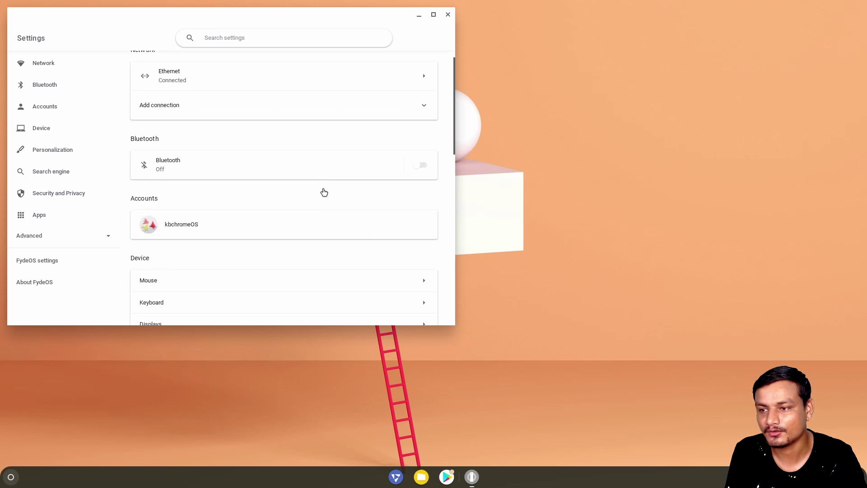
key(ctrl+w)
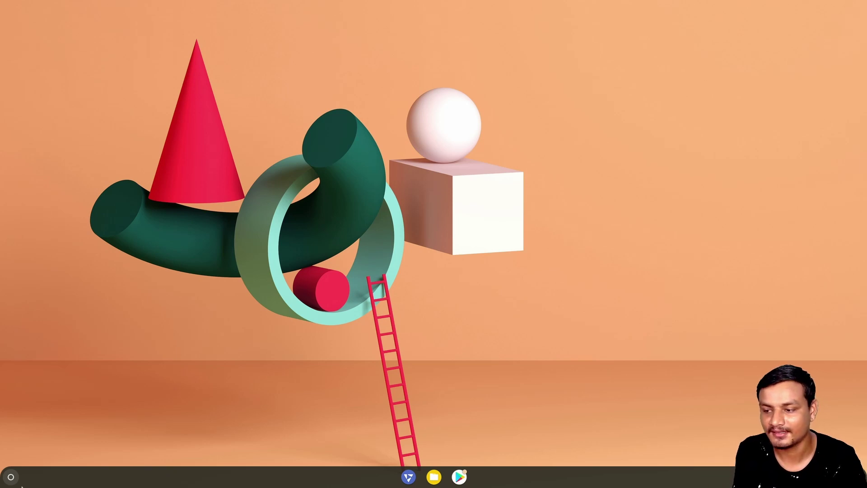
Step: Open the Files app at My files, try launching Chromium twice over it, and close all the windows
click(12, 478)
click(432, 475)
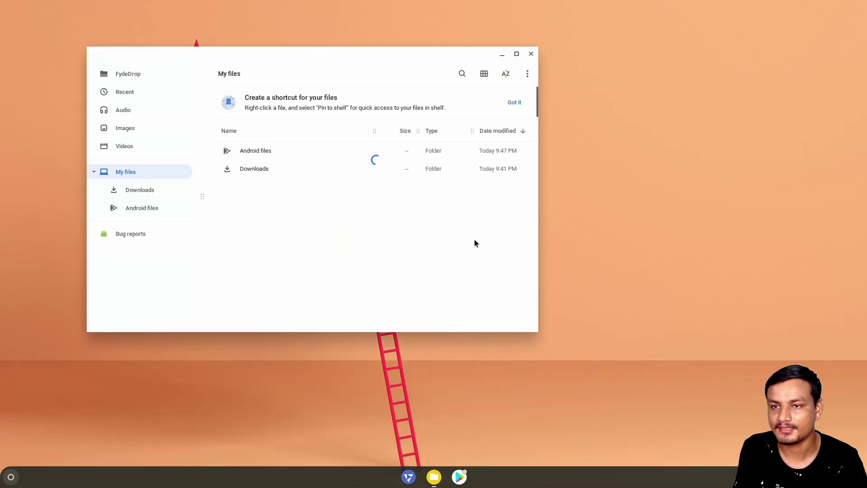
click(408, 477)
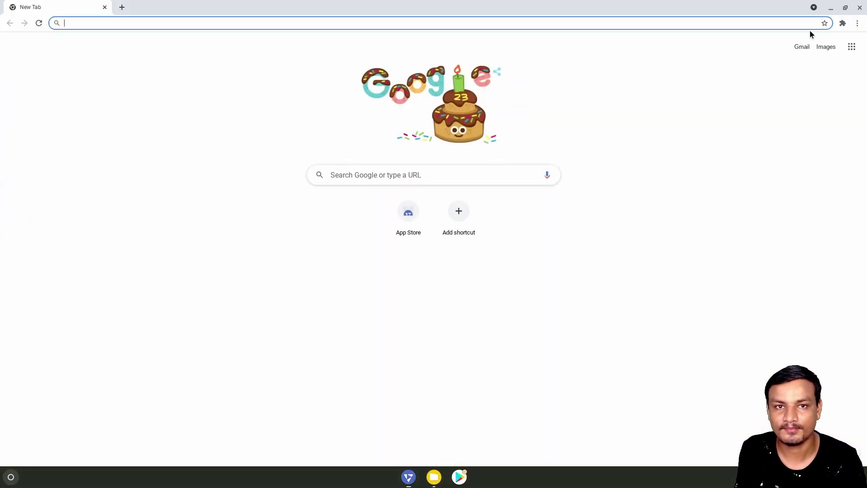
click(860, 8)
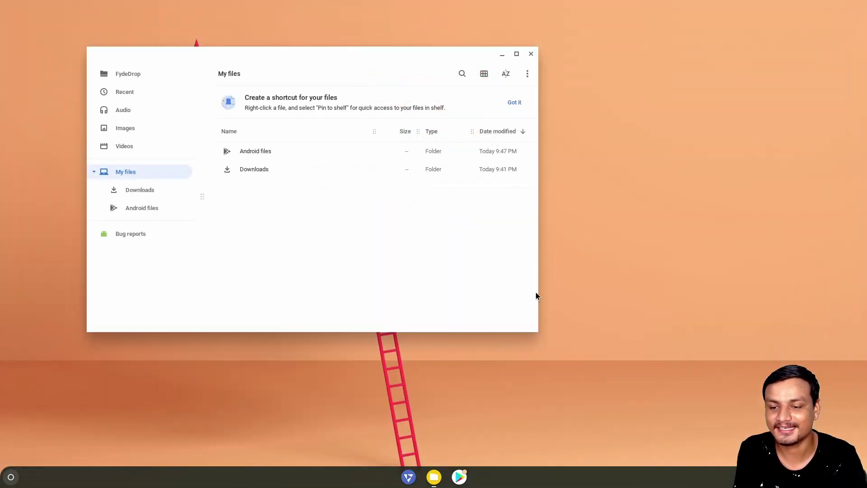
click(408, 482)
click(860, 7)
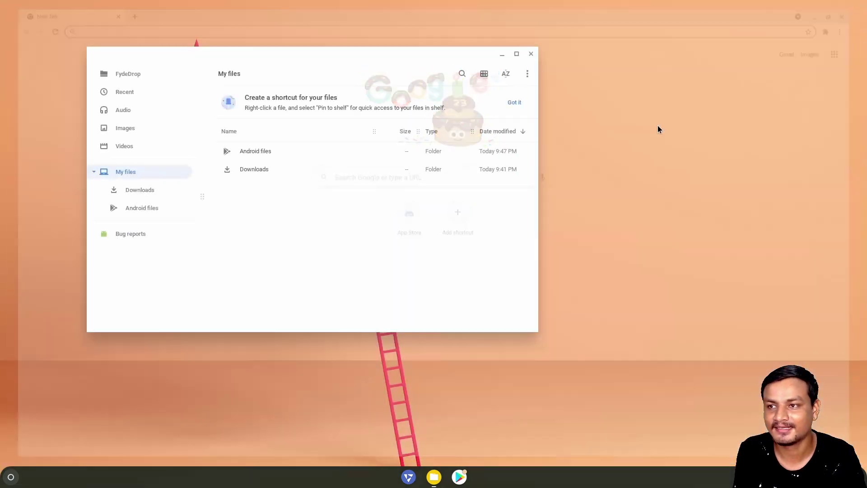
click(531, 54)
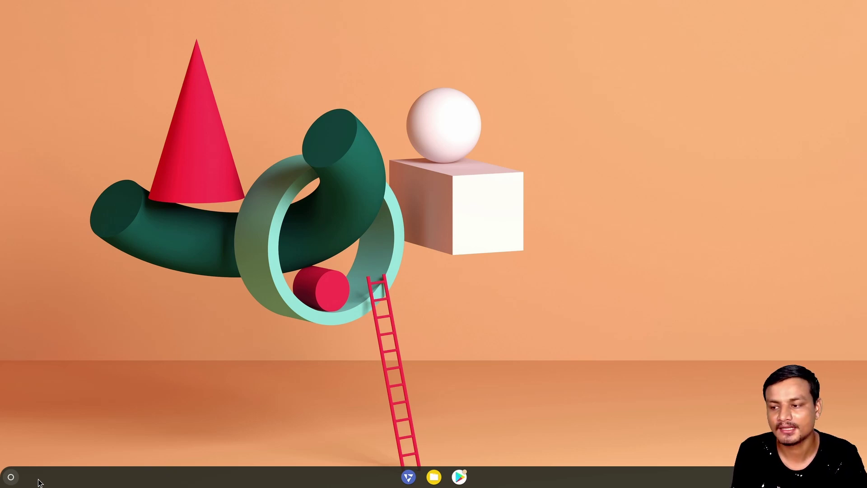
Step: Expand the launcher to view all installed apps once more and return to the empty desktop
click(13, 478)
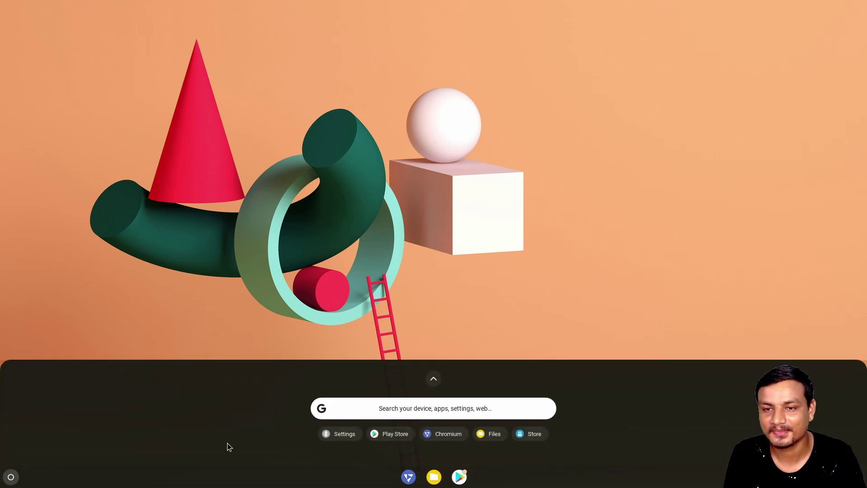
click(434, 378)
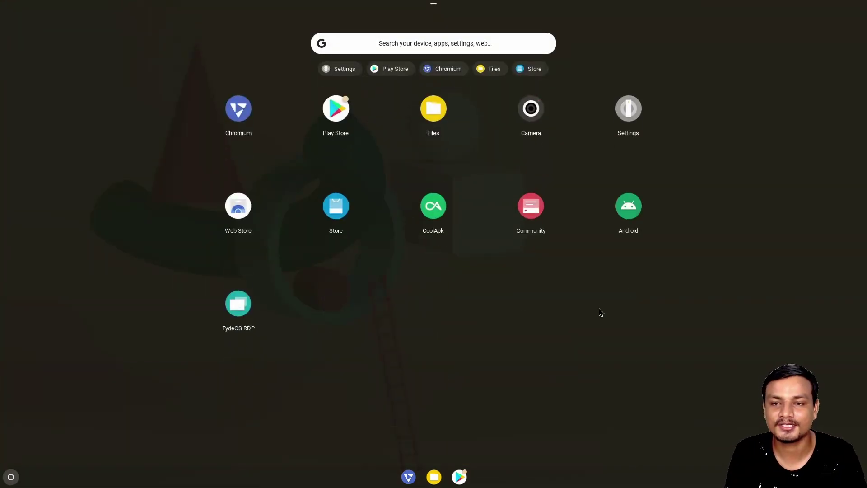
click(712, 333)
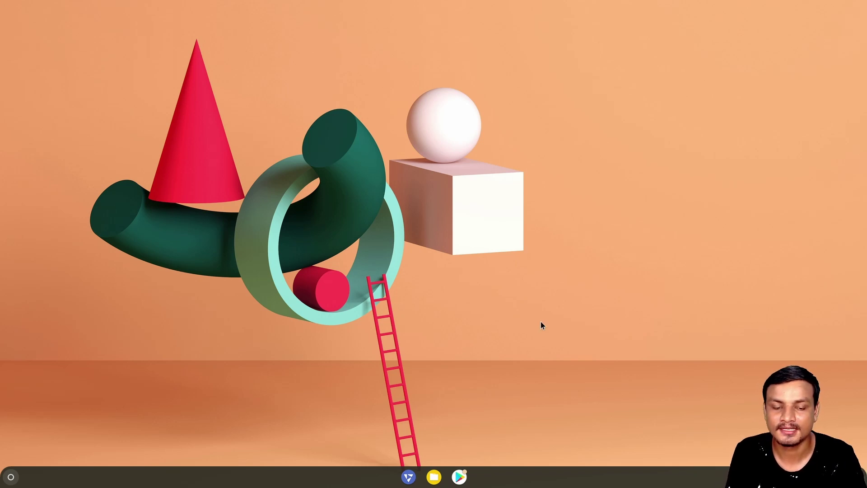
Step: Dismiss the Google Play Protect notification shown above the quick settings and close the quick settings
click(844, 477)
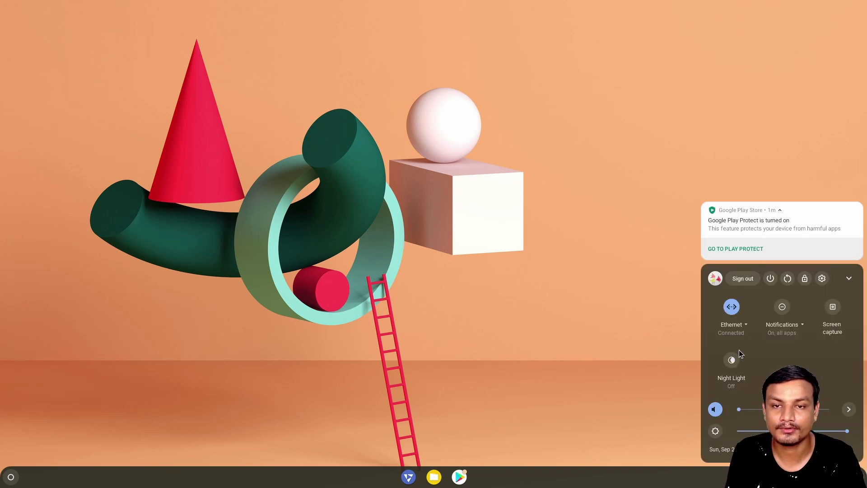
click(857, 211)
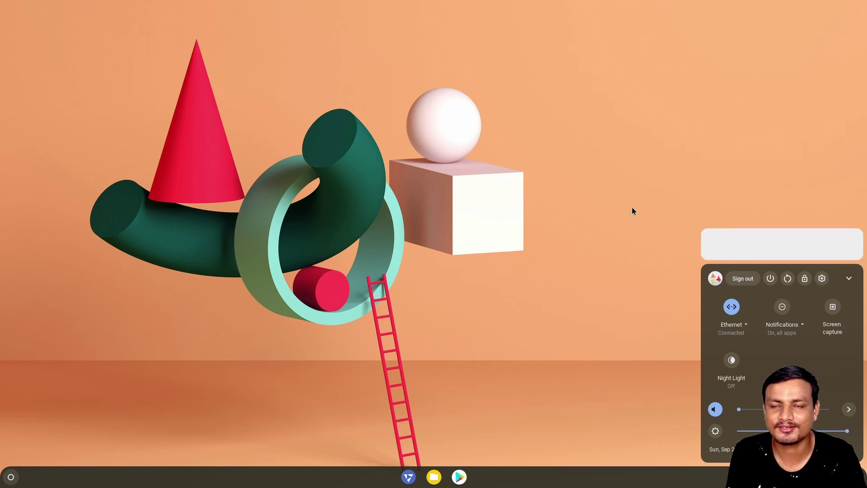
click(633, 211)
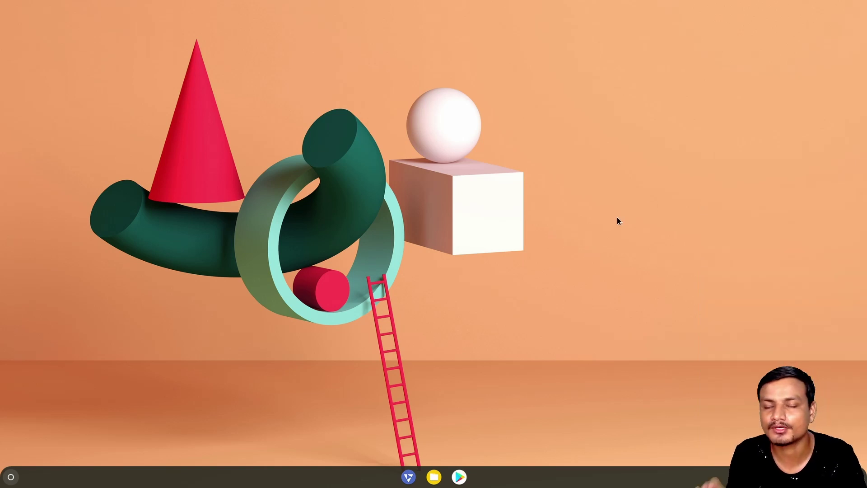